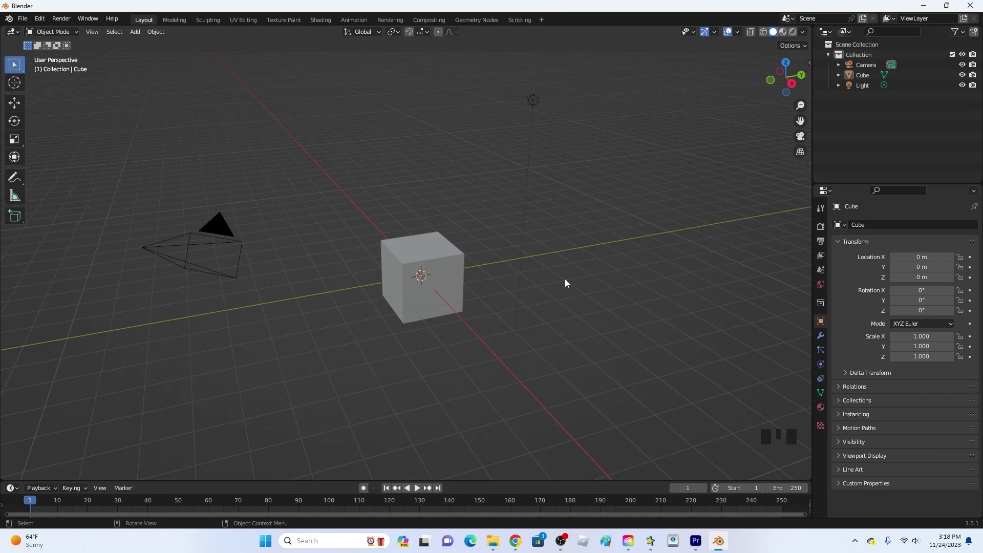
- Orbit, pan and zoom until the camera and light are in view, then select the camera
mouse_move(566, 279)
middle_mouse_down()
mouse_move(463, 254)
mouse_move(426, 259)
mouse_move(471, 281)
mouse_move(561, 282)
middle_mouse_up()
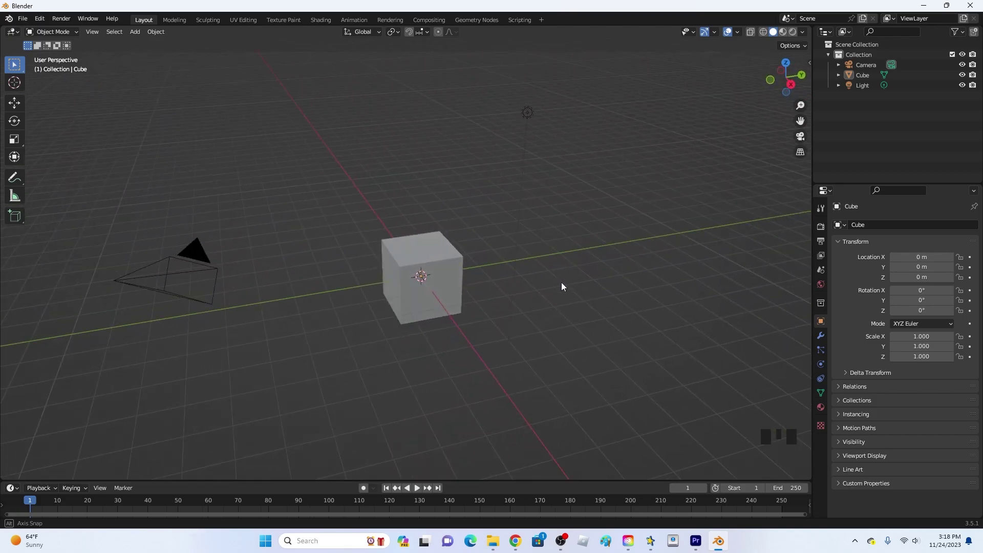
scroll(561, 282, "down", 1)
scroll(435, 257, "up", 1)
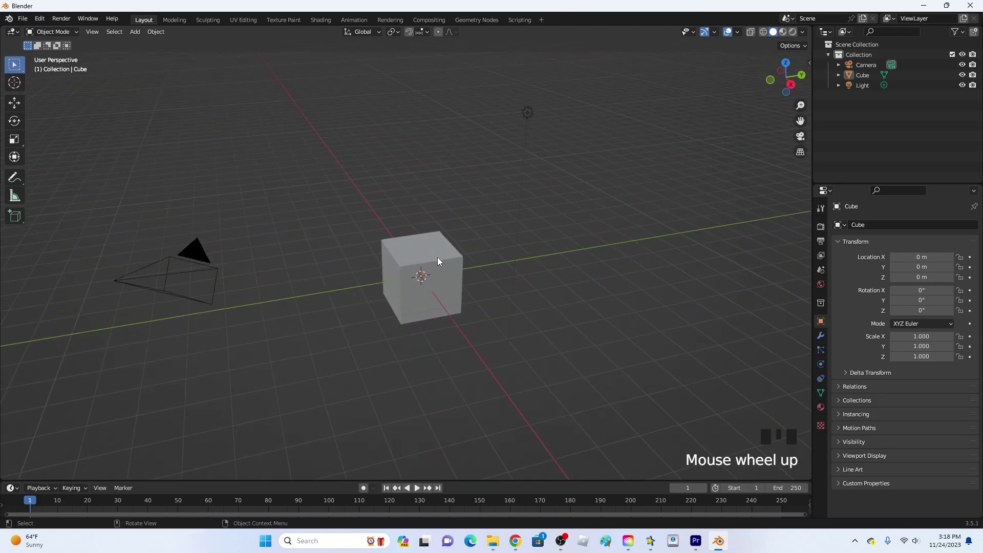
middle_click_drag(465, 256, 572, 266)
scroll(515, 259, "up", 2)
middle_click_drag(471, 303, 379, 278, "shift")
scroll(500, 237, "down", 4)
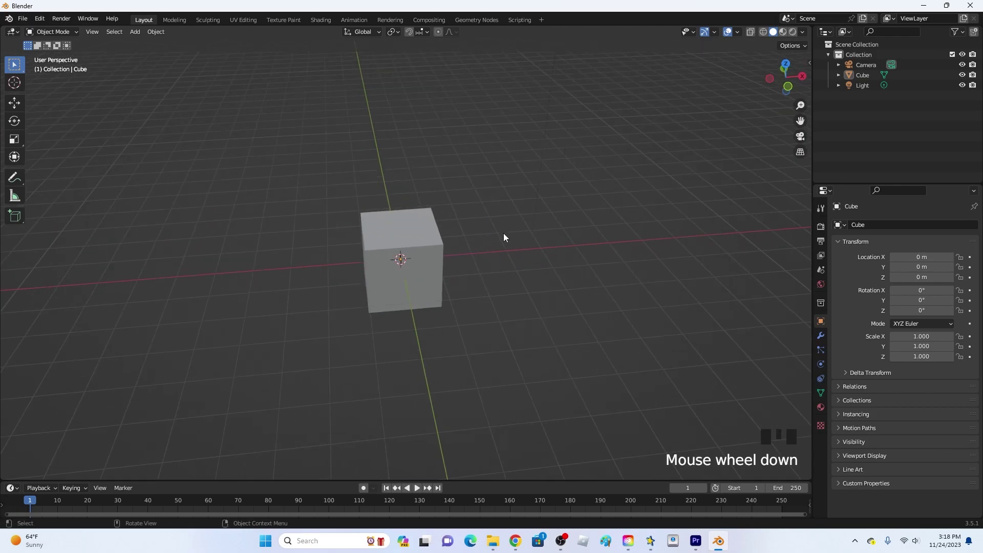
middle_click_drag(507, 242, 411, 255)
scroll(412, 255, "down", 1)
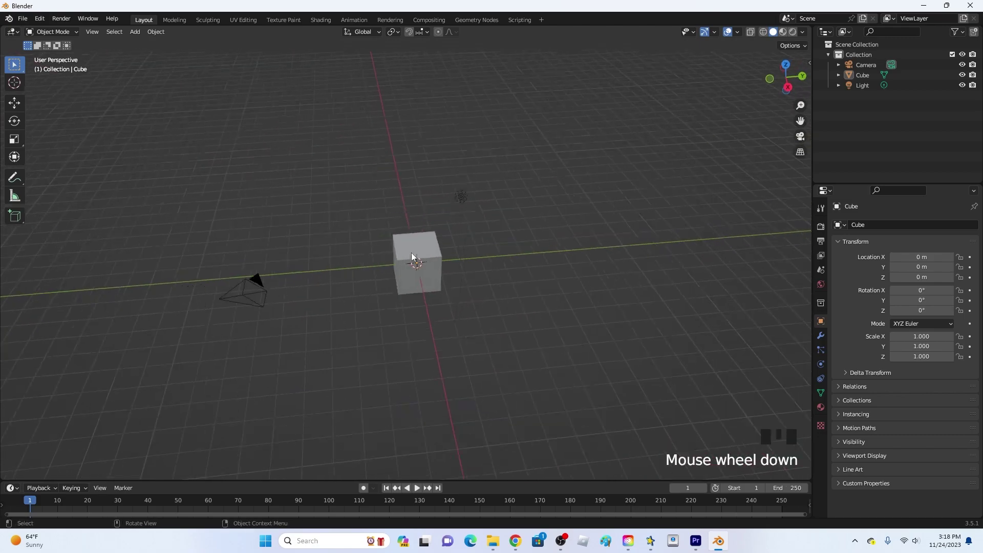
left_click(245, 289)
- Add the light to the selection, delete it with the camera, then select the remaining cube
left_click(463, 200, "shift")
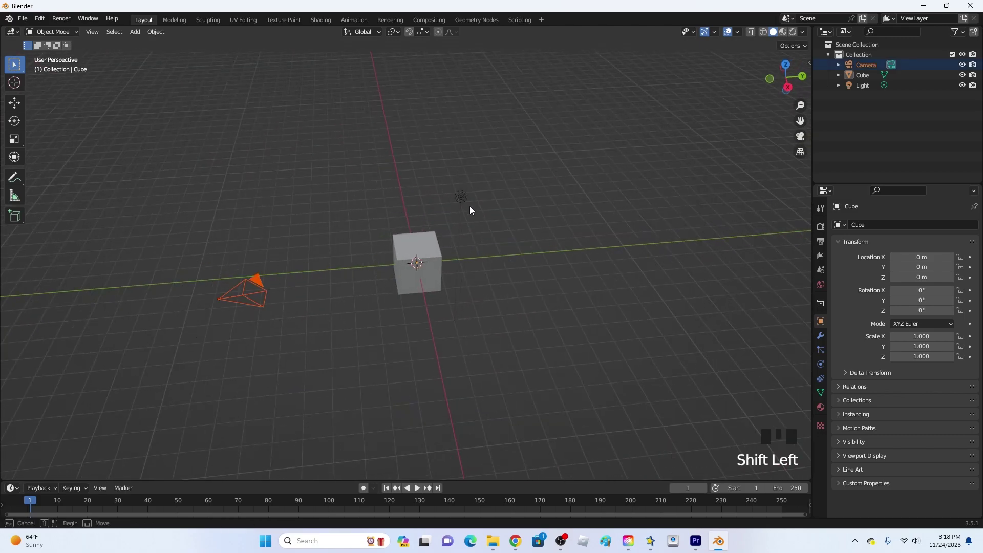
key("x")
left_click(437, 171)
left_click(438, 267)
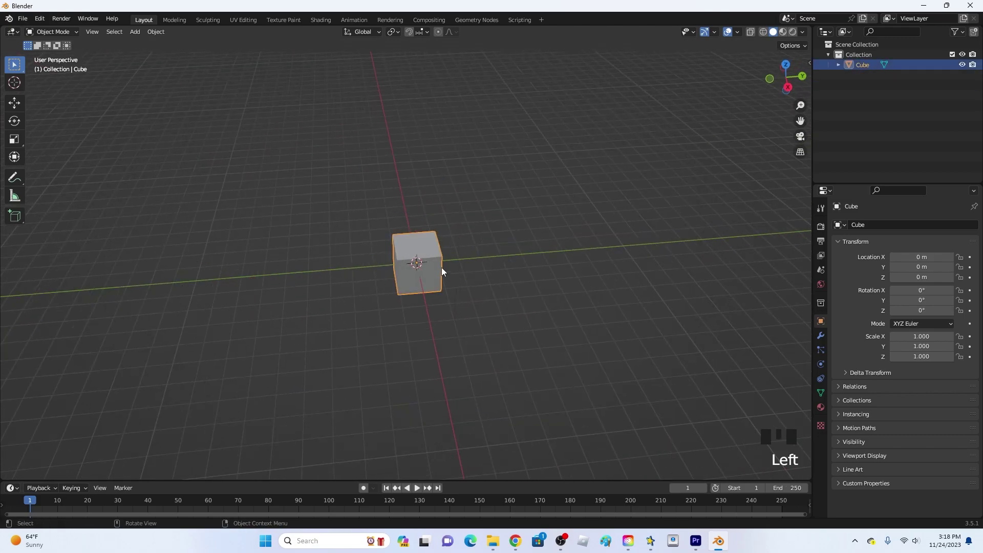
scroll(545, 299, "up", 3)
middle_click_drag(545, 299, 574, 297)
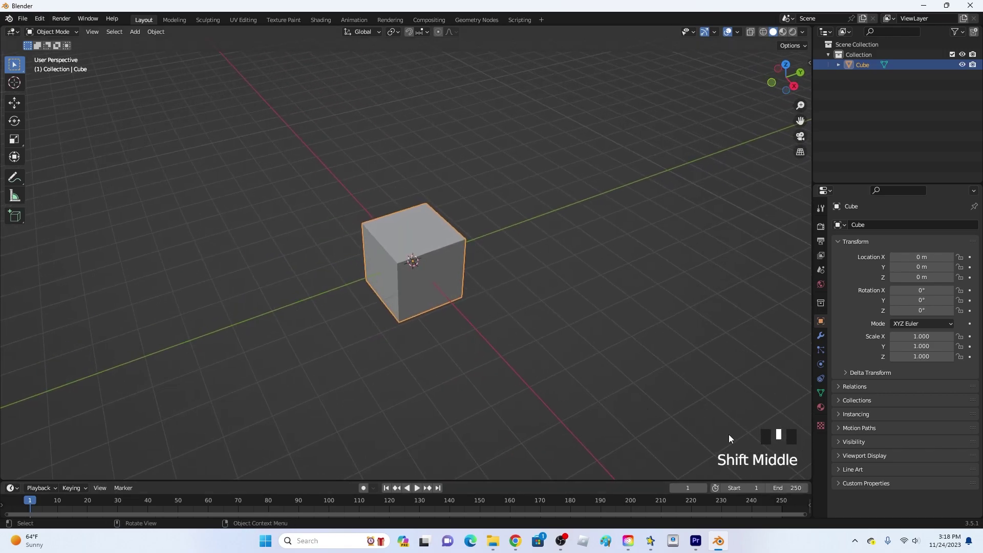
- Enter Edit Mode with face select, view from the side, and shrink a copy of the cube
key("Tab")
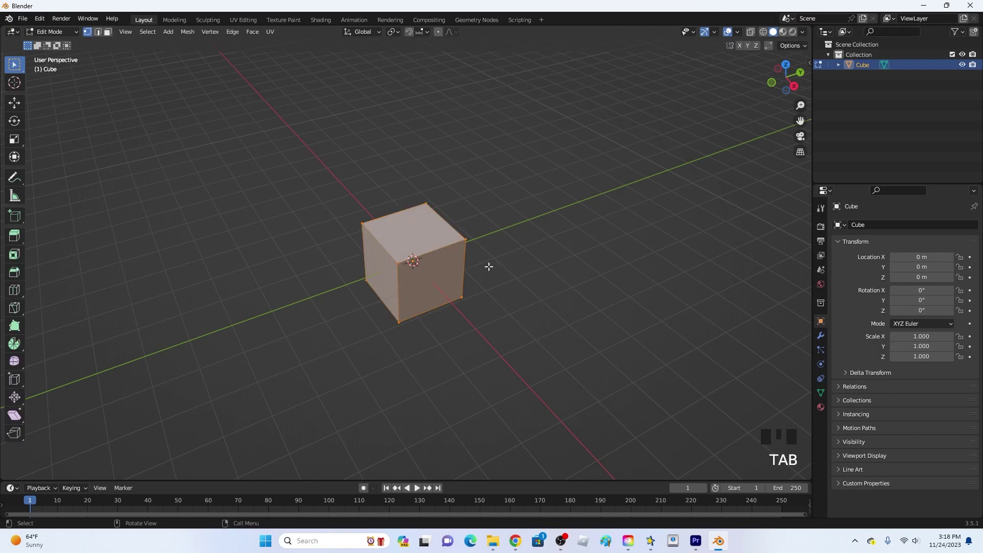
left_click(107, 31)
scroll(540, 246, "up", 2)
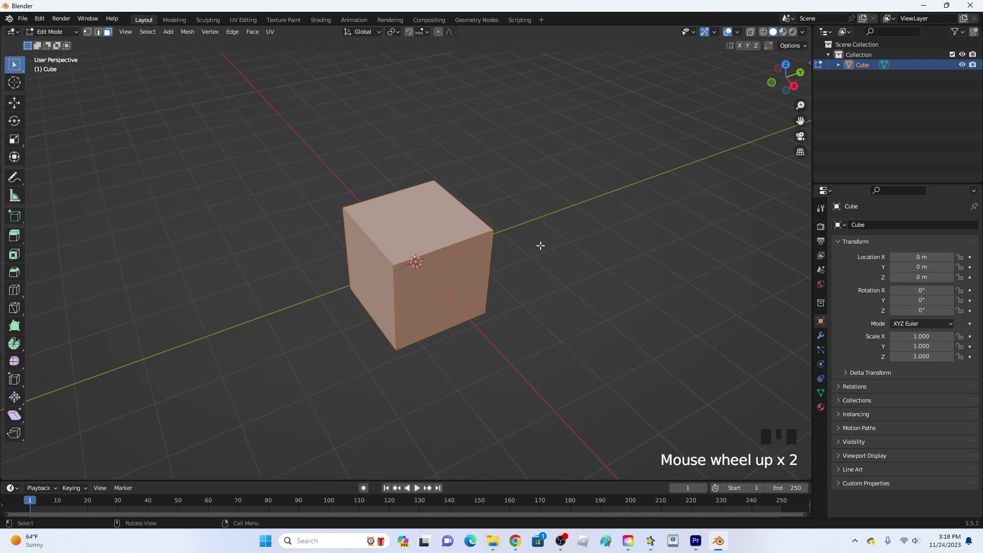
key("KP_3")
key("s")
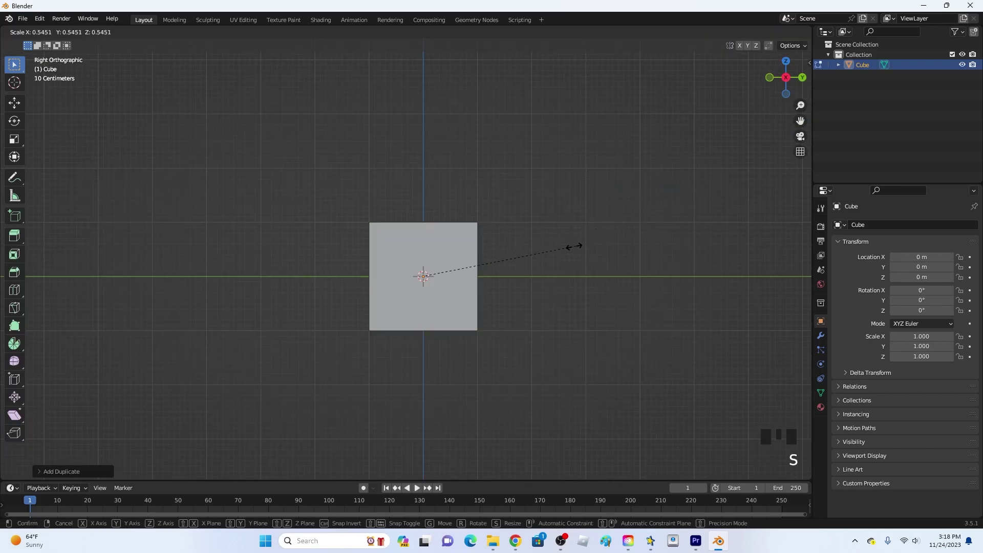
left_click(566, 248)
- Move the small cube on top of the big one and enlarge it slightly into place
key("g")
left_click(535, 179)
key("s")
left_click(518, 190)
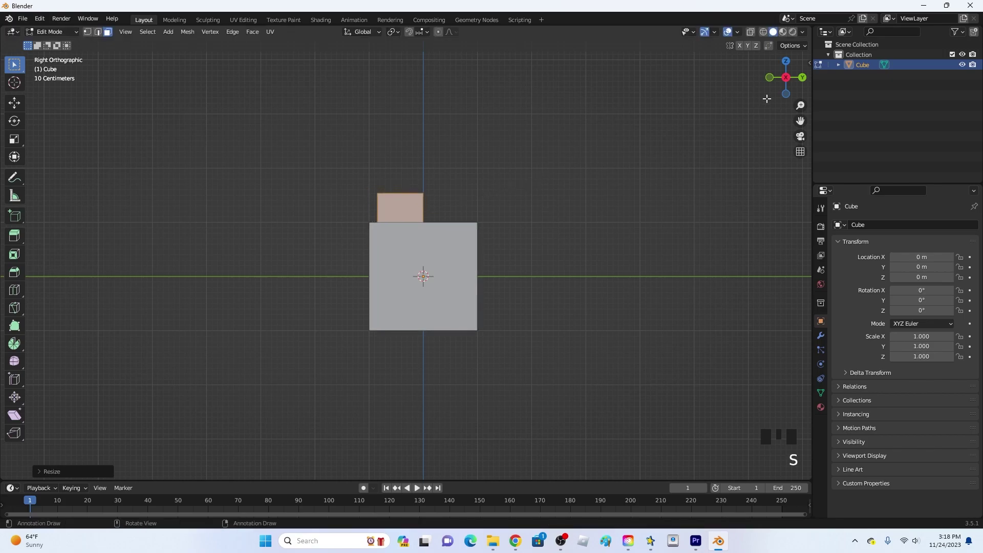
middle_click_drag(681, 134, 645, 191)
key("s")
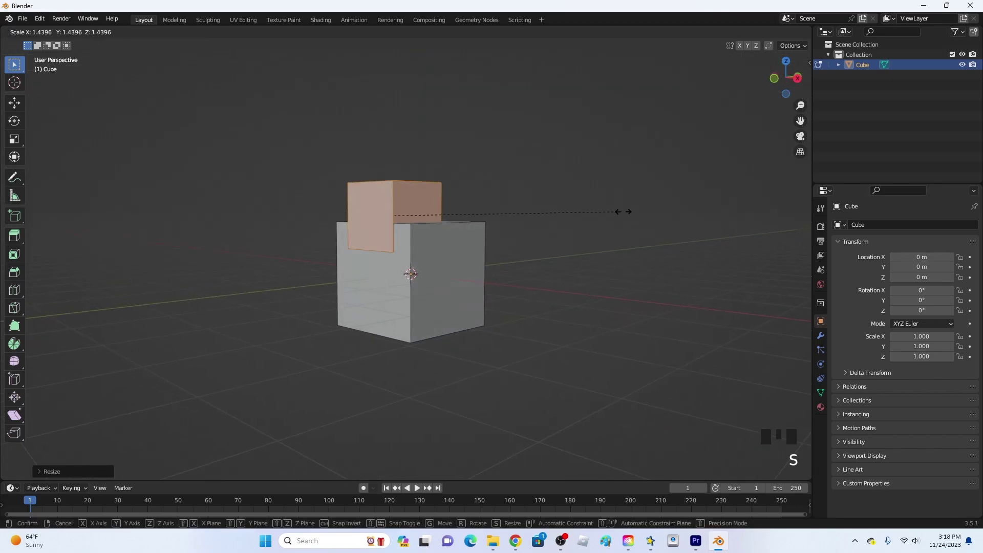
key("g")
left_click(573, 211)
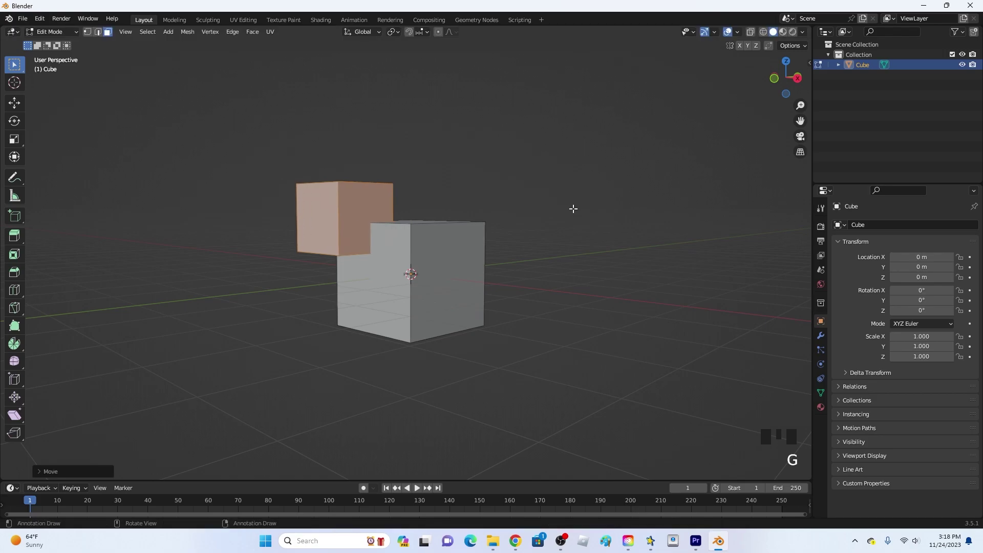
- Duplicate the small cube and place the copy low in front of the big cube
key("shift+d")
left_click(649, 346)
middle_click_drag(649, 347, 576, 345)
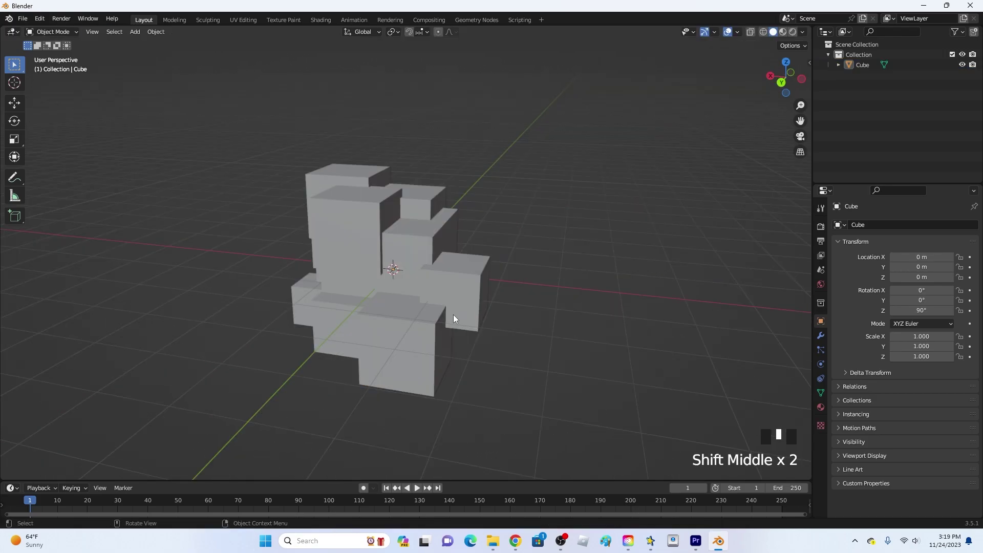
mouse_move(454, 315)
middle_mouse_down()
mouse_move(403, 326)
mouse_move(446, 326)
mouse_move(441, 304)
middle_mouse_up()
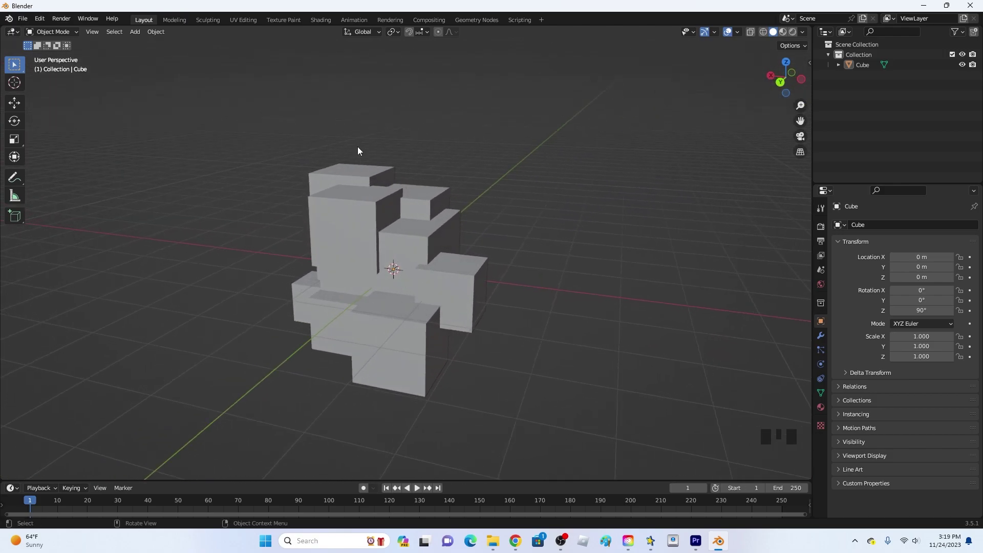
- Switch to the Shading workspace and select the cube cluster
left_click(325, 21)
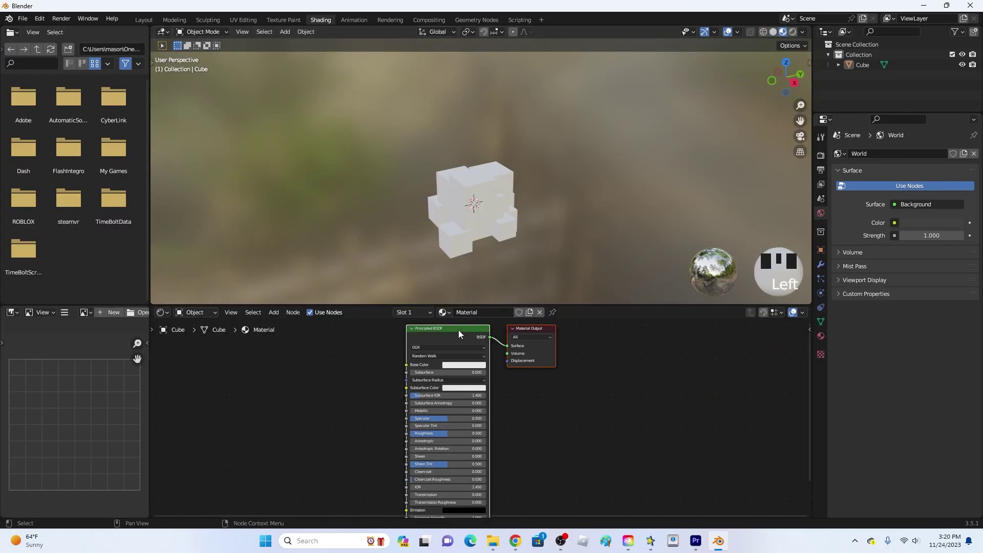
left_click(576, 403)
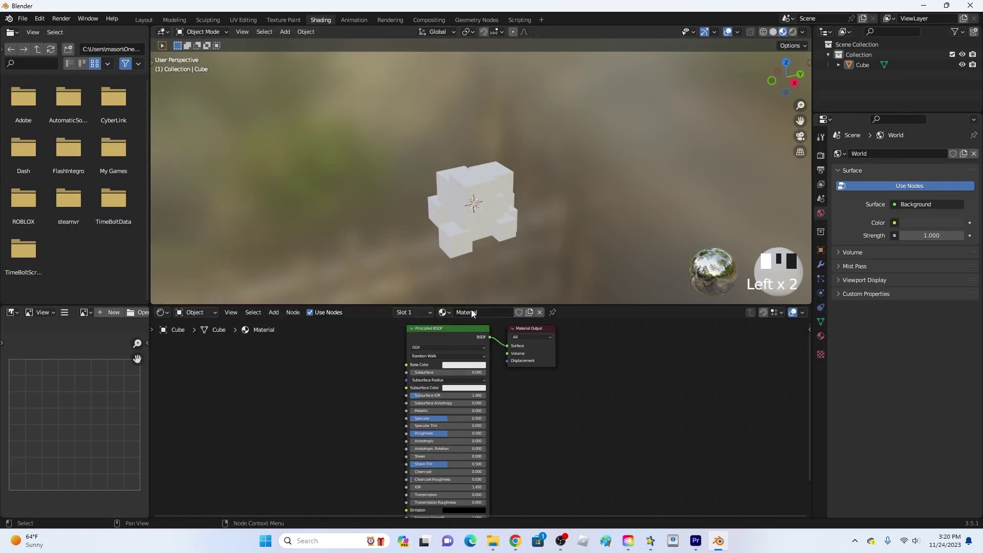
left_click(480, 222)
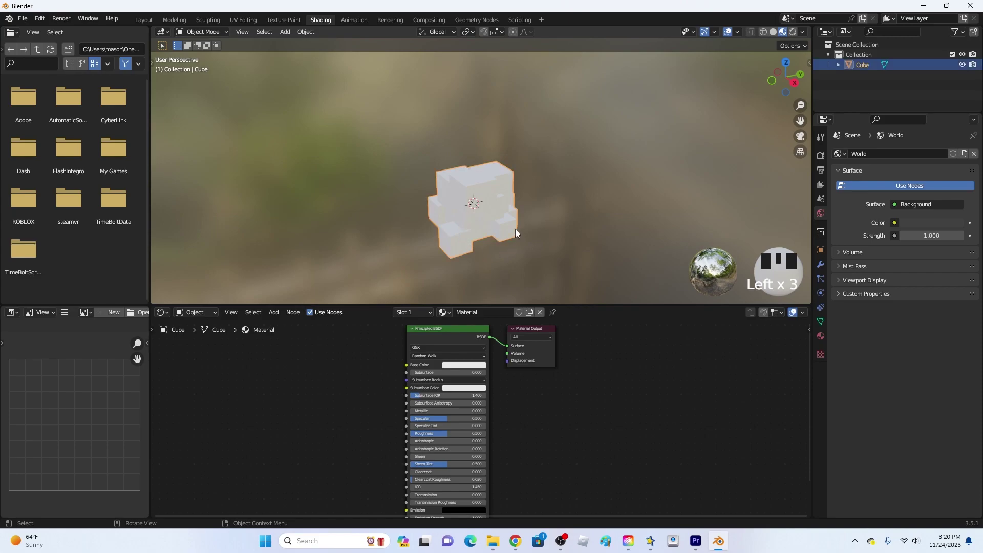
middle_click_drag(516, 230, 554, 297)
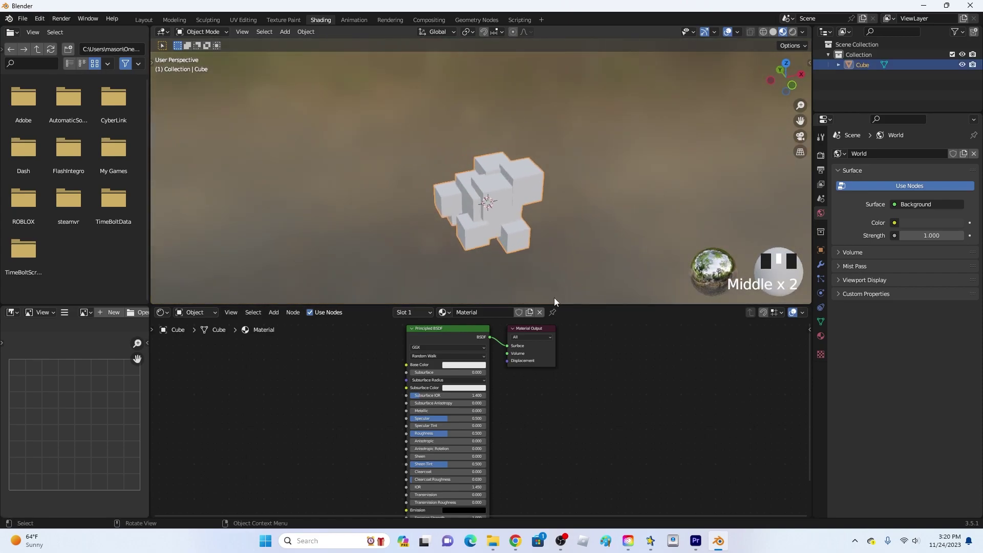
- Replace the cube's material with a new Material.001 and bring in the Color Pallet.png image
left_click(540, 312)
middle_click_drag(553, 252, 431, 250)
left_click(495, 314)
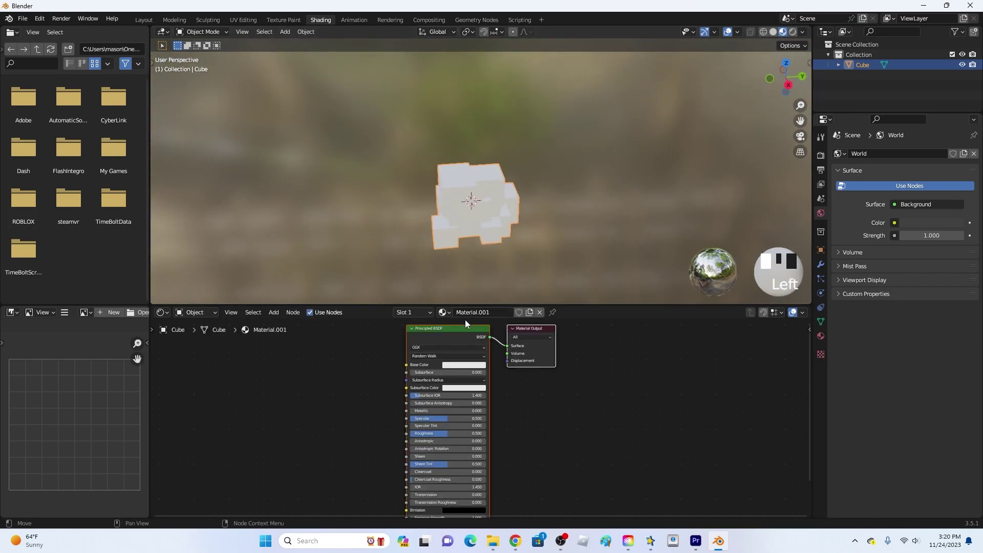
left_click(506, 376)
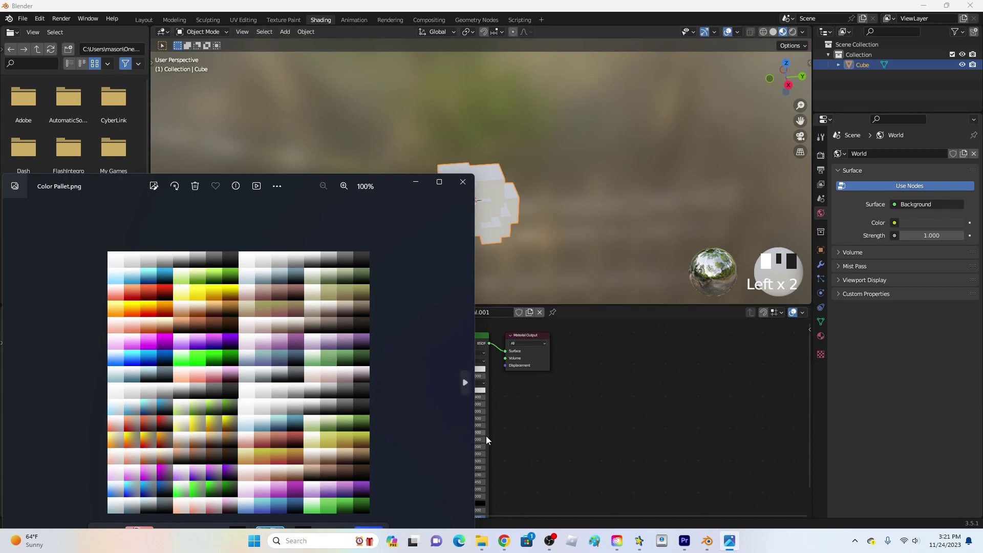
left_click(548, 435)
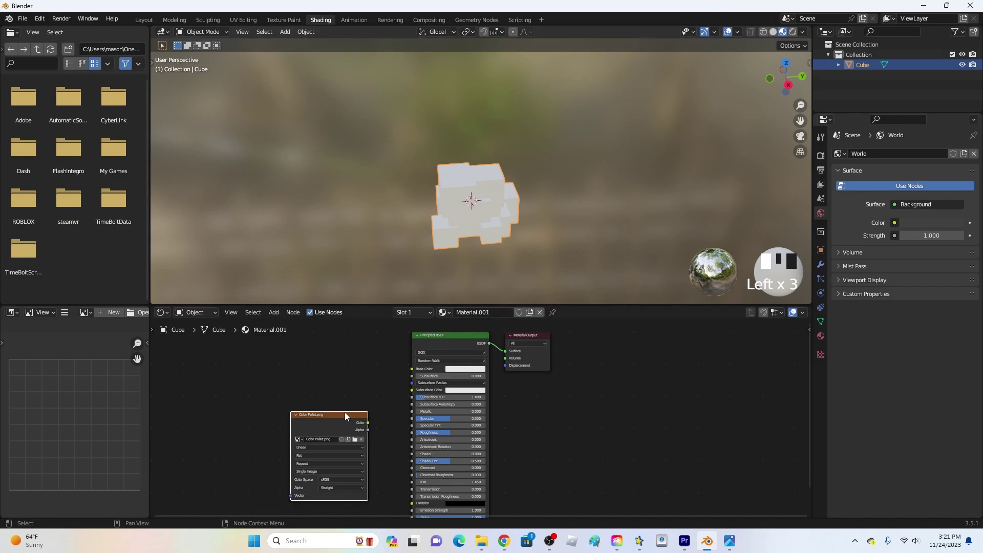
- Wire the Color Pallet.png node's Color output into the Principled BSDF Base Color
left_click_drag(345, 413, 329, 387)
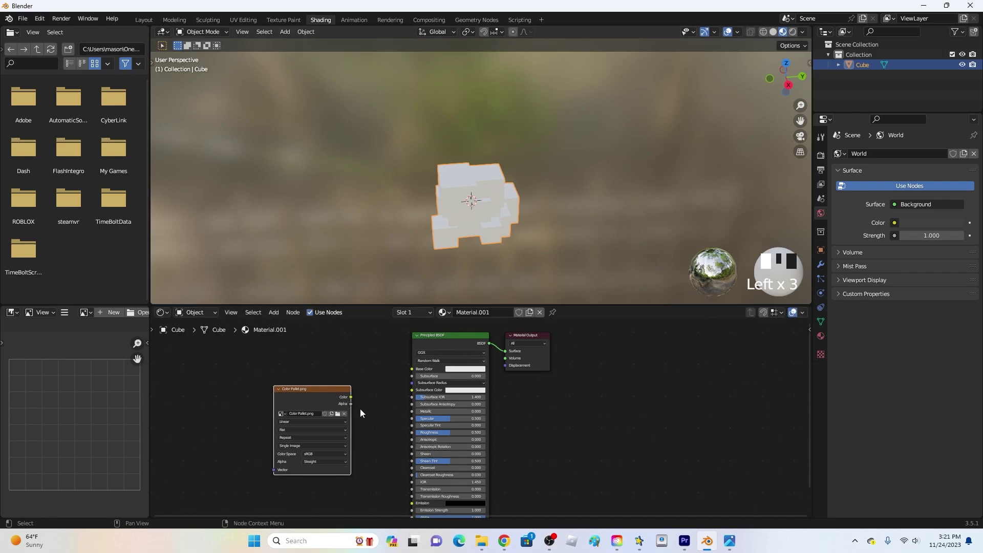
scroll(349, 401, "up", 1)
left_click_drag(339, 395, 406, 366)
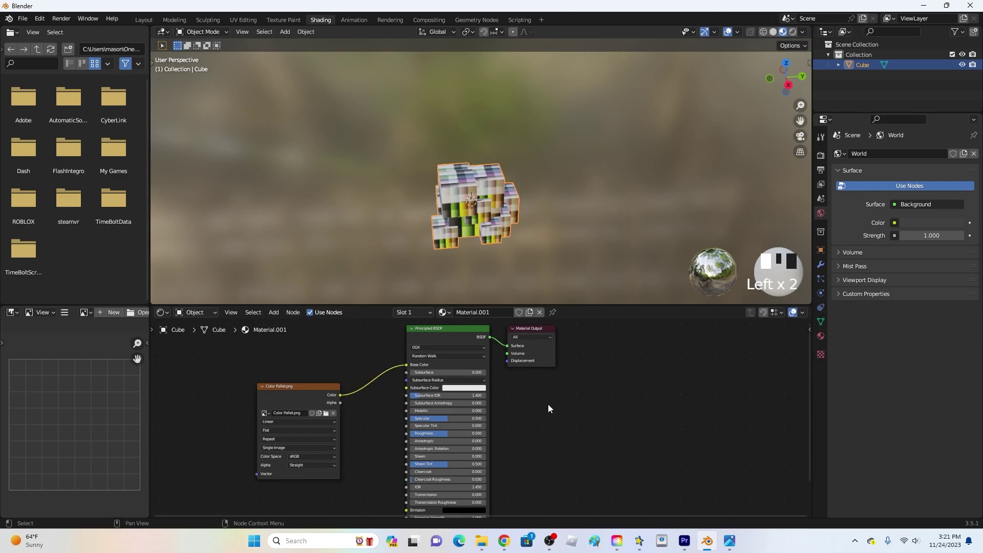
middle_click_drag(530, 239, 553, 217)
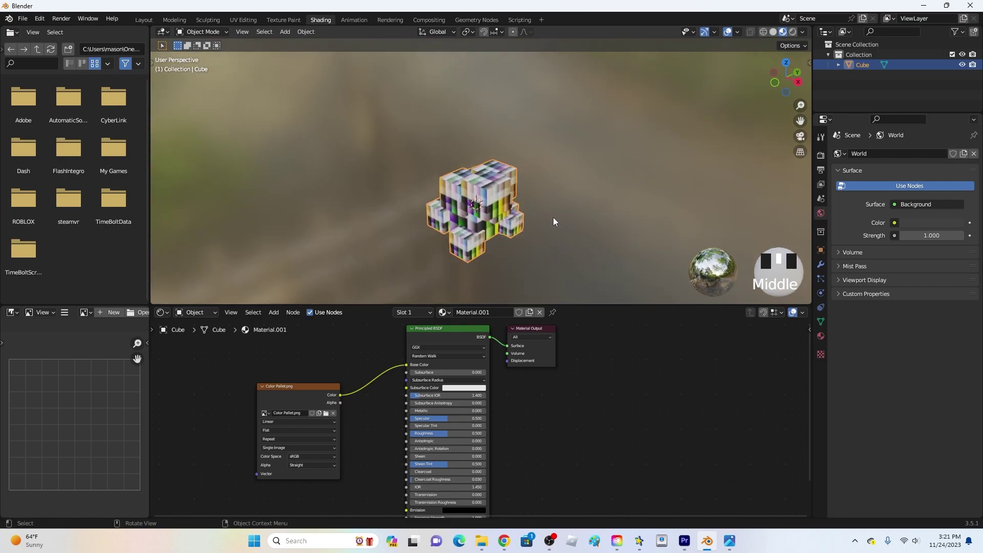
scroll(484, 443, "up", 1)
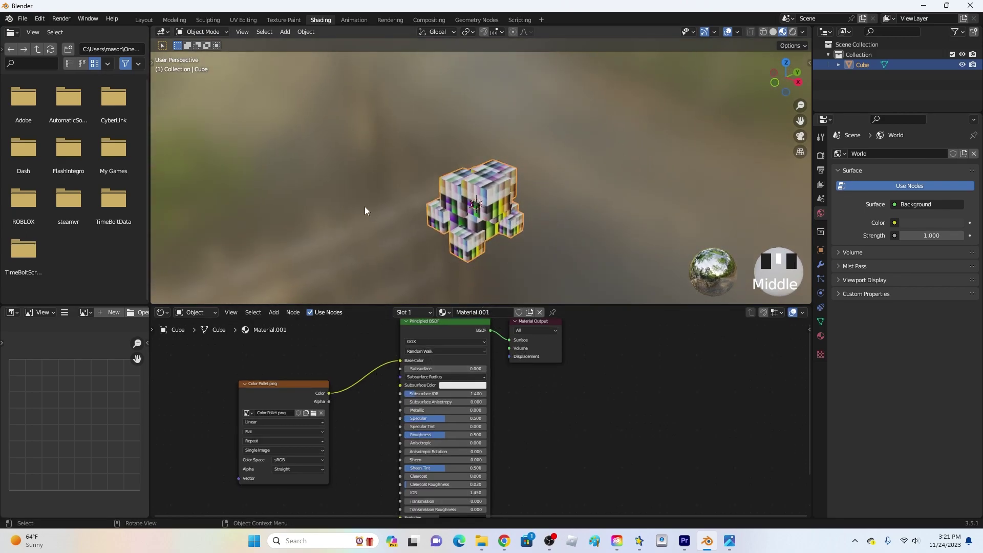
- Open the UV Editing workspace and select one cube face to see its palette area
left_click(243, 20)
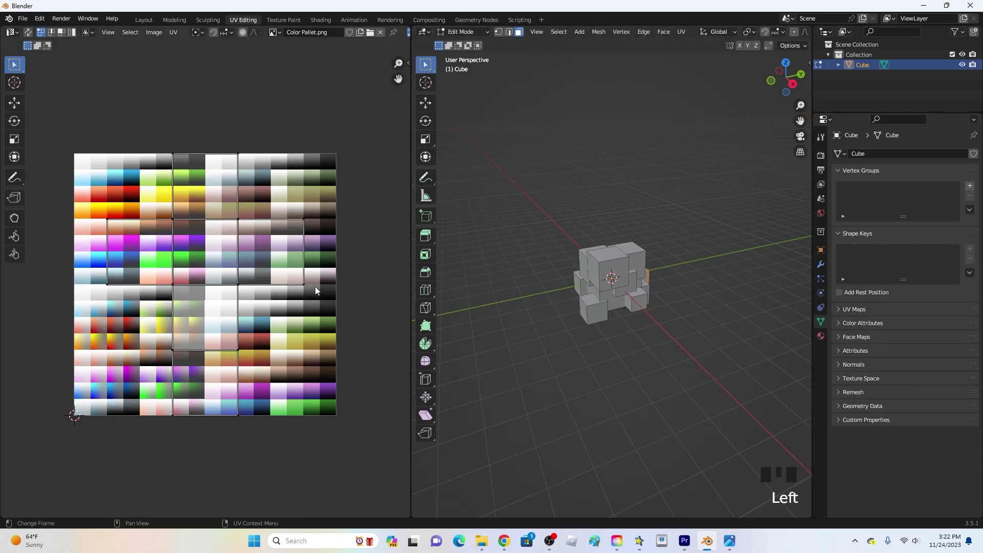
middle_click_drag(633, 319, 697, 333)
left_click(512, 328)
left_click(617, 314)
scroll(617, 315, "up", 2)
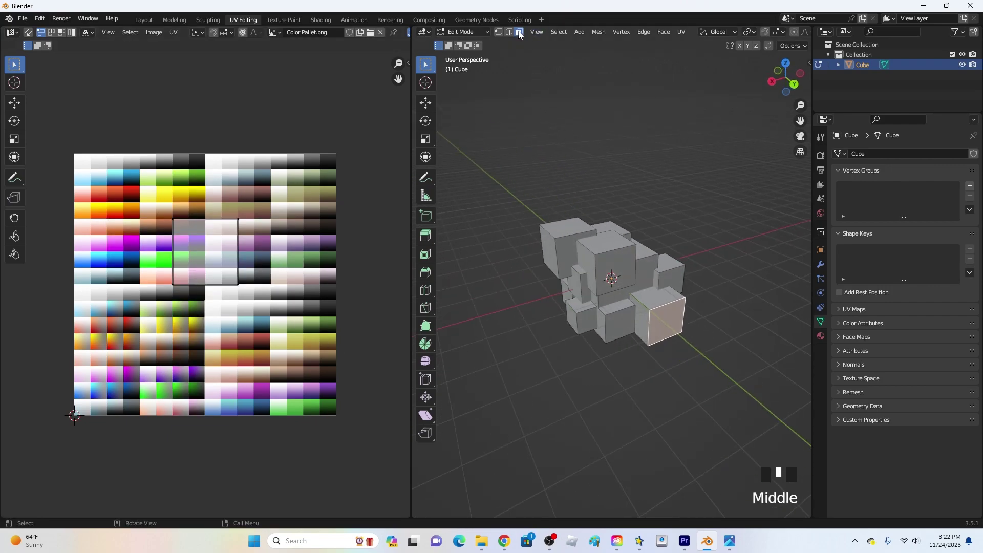
- Check several more faces' palette areas, clear the selection, and switch to Back Orthographic view
left_click(615, 269)
left_click(615, 269)
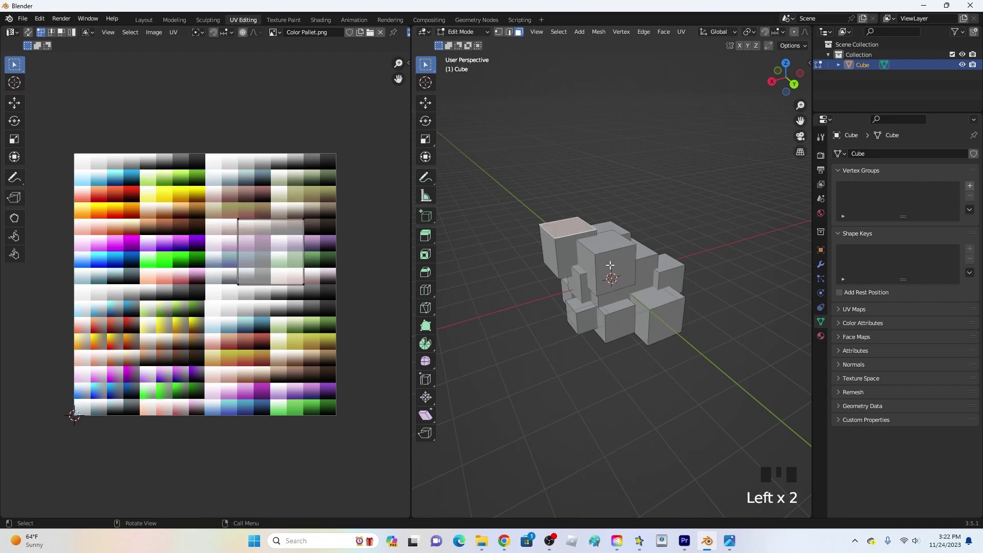
left_click(612, 266)
left_click(604, 261)
left_click(595, 261)
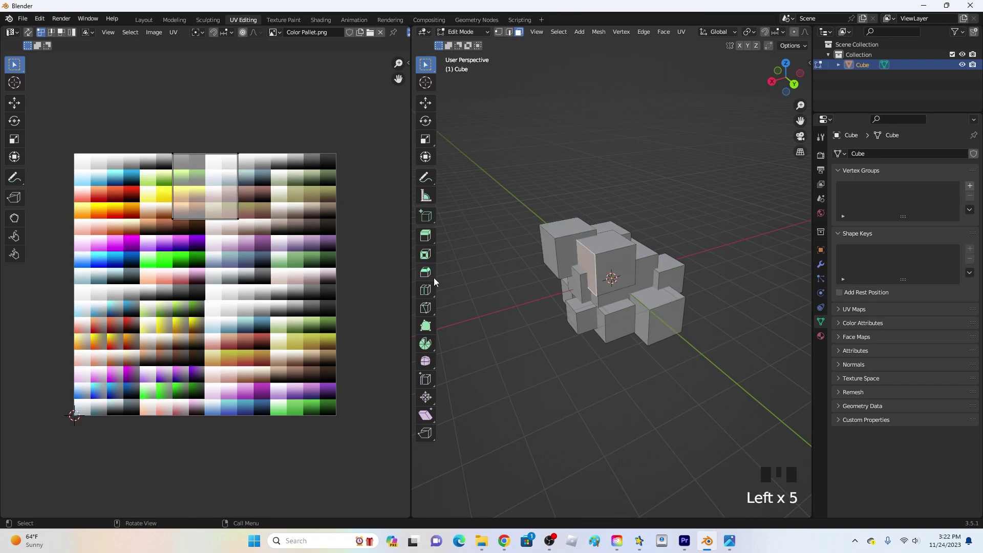
left_click(676, 264)
left_click(713, 176)
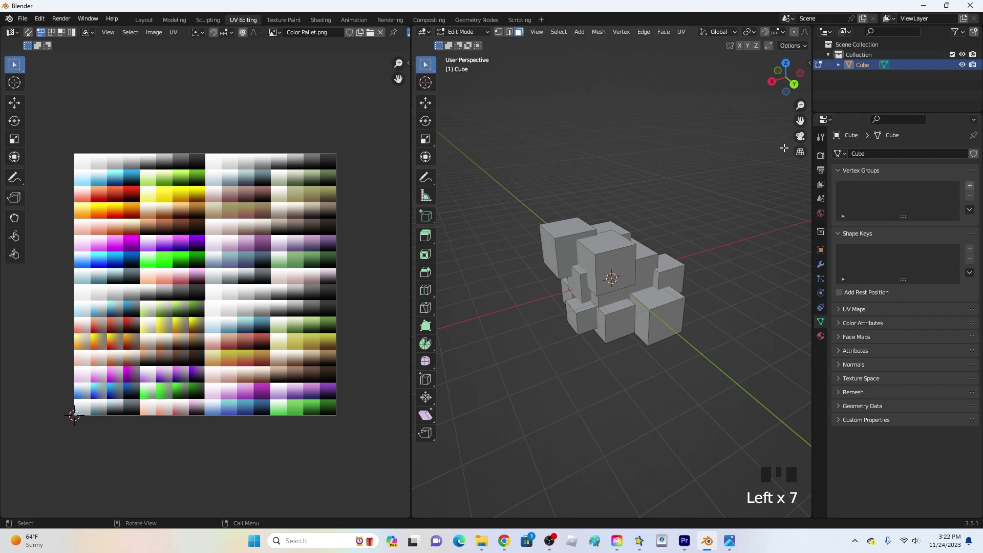
left_click(796, 86)
- Select all faces and use Project from View to flatten the UVs from the back view
key("a")
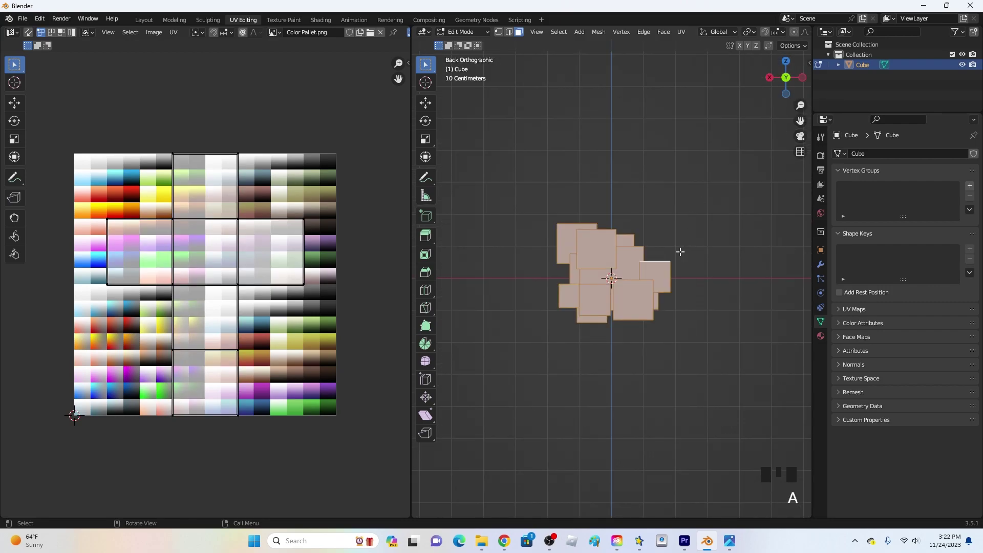
key("u")
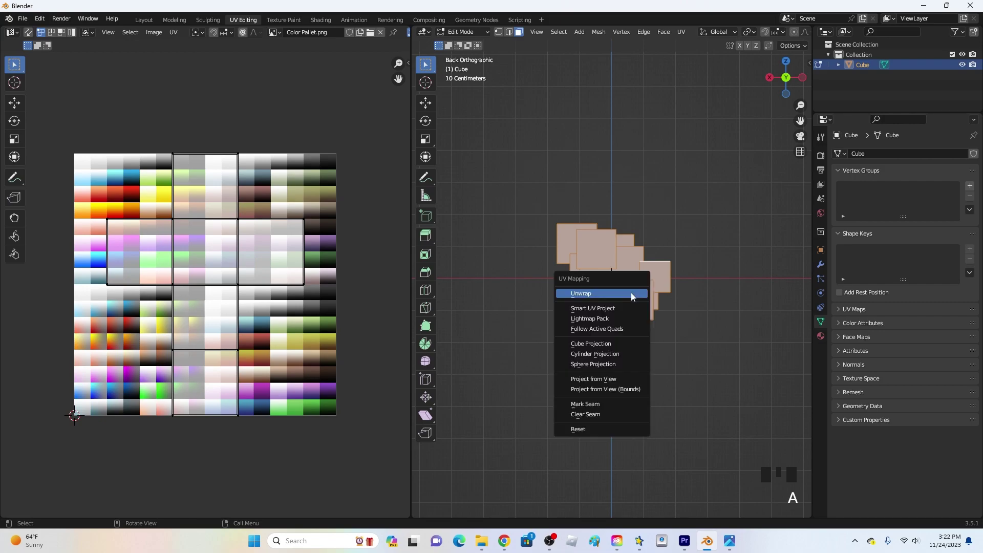
left_click(616, 382)
scroll(277, 328, "up", 3)
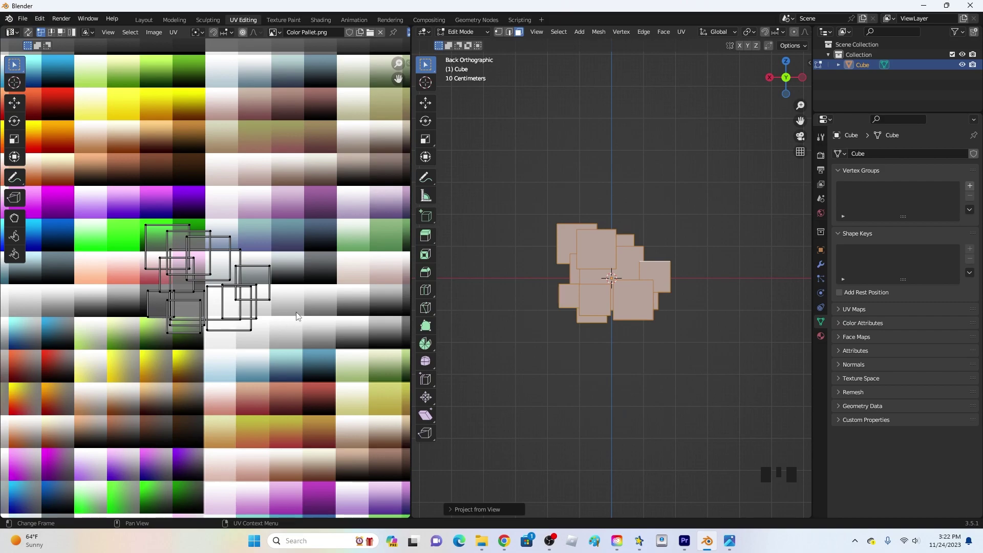
middle_click_drag(593, 307, 630, 266)
- Try a perspective Project from View, undo it, and clear the face selection
key("u")
left_click(618, 303)
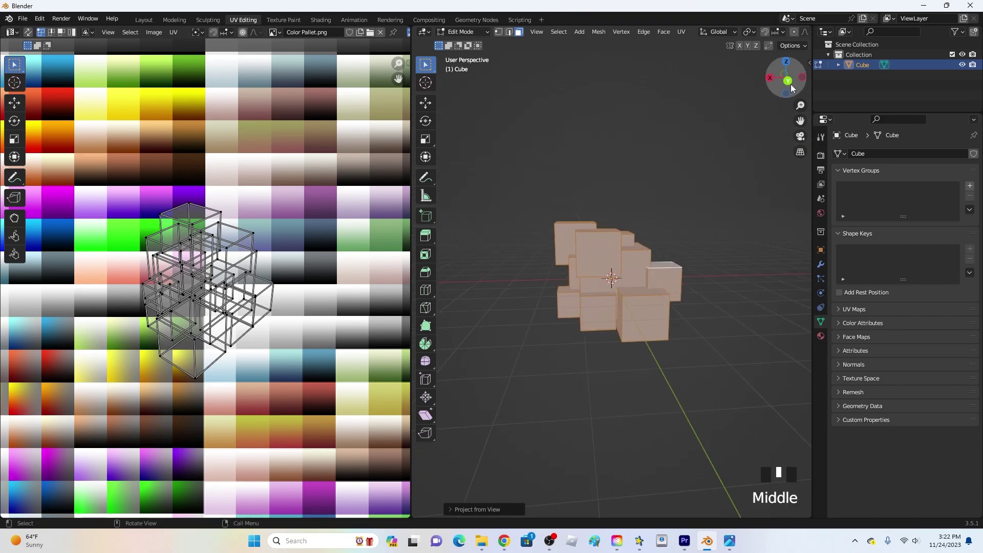
key("ctrl+z")
middle_click_drag(608, 302, 606, 289)
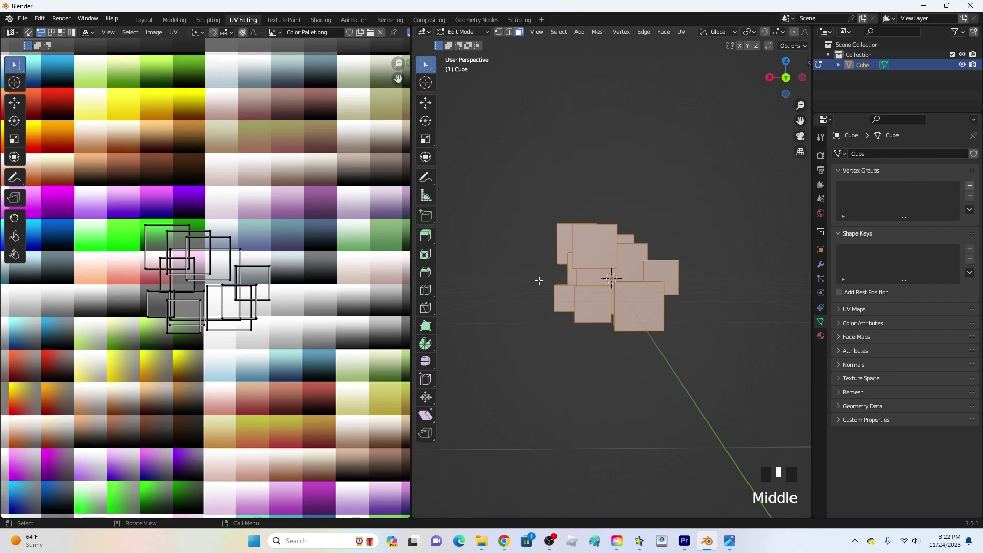
left_click(670, 220)
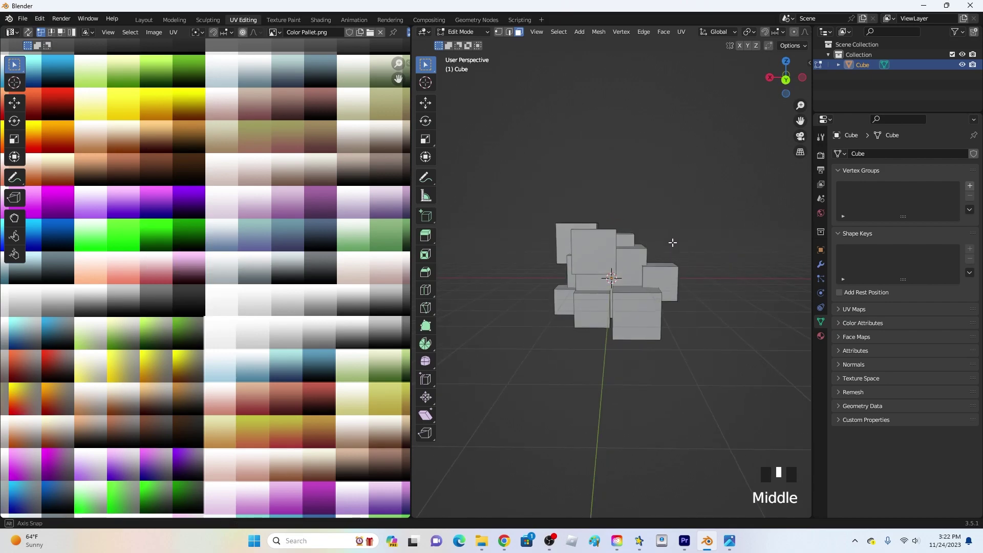
middle_click_drag(671, 241, 649, 309)
scroll(655, 284, "up", 2)
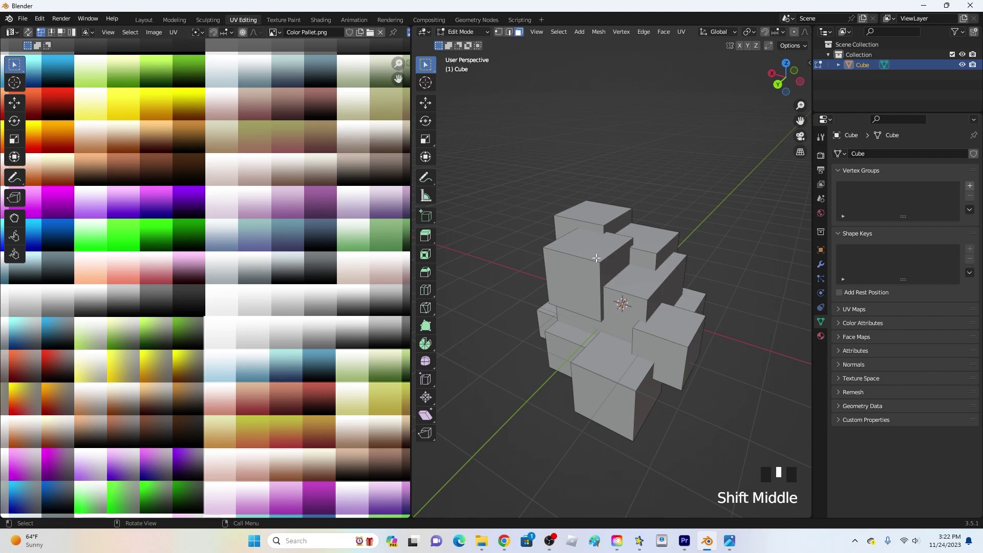
- Try selecting whole cubes with linked selection (Ctrl+L, L), then clear the selection
left_click(580, 259)
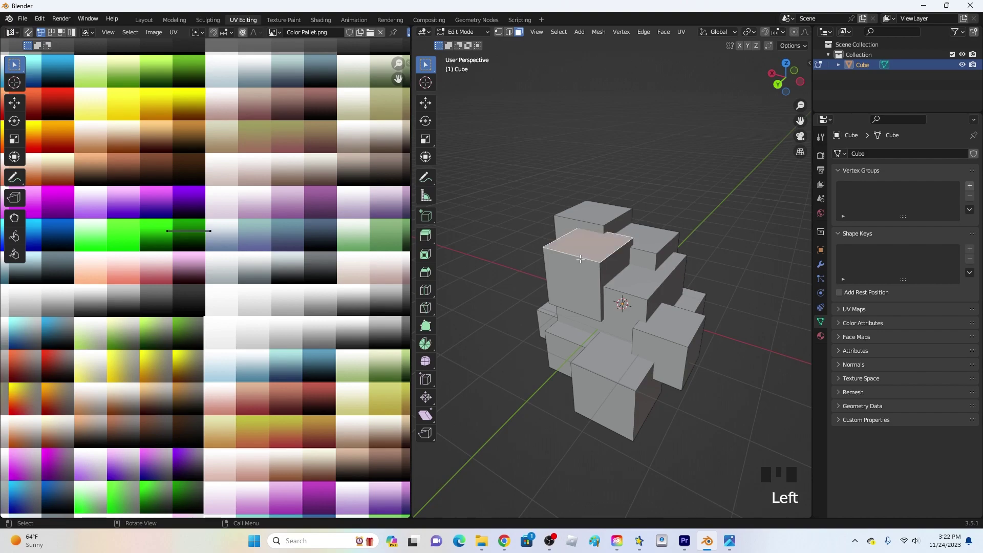
key("ctrl+l")
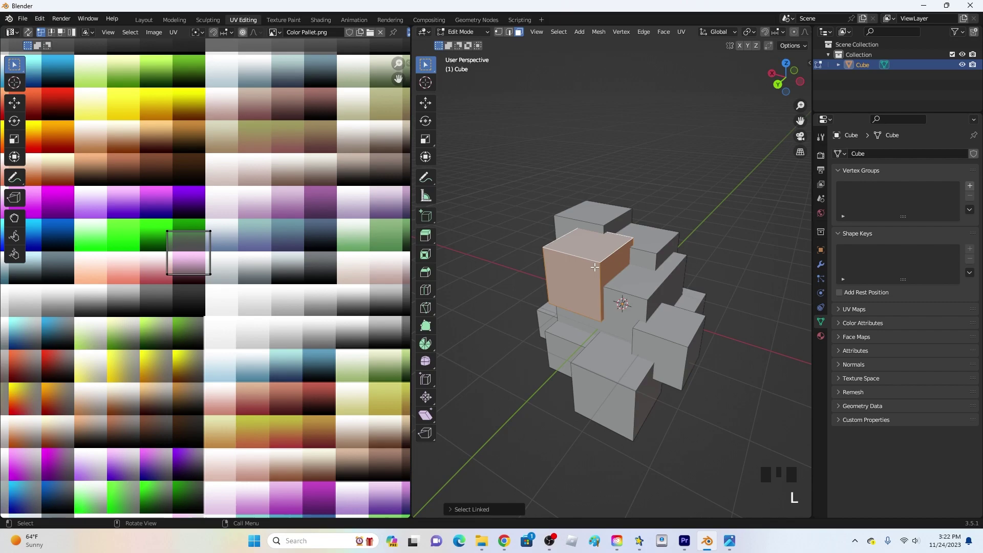
middle_click_drag(619, 261, 653, 382)
left_click(674, 351, "shift")
key("l")
key("l")
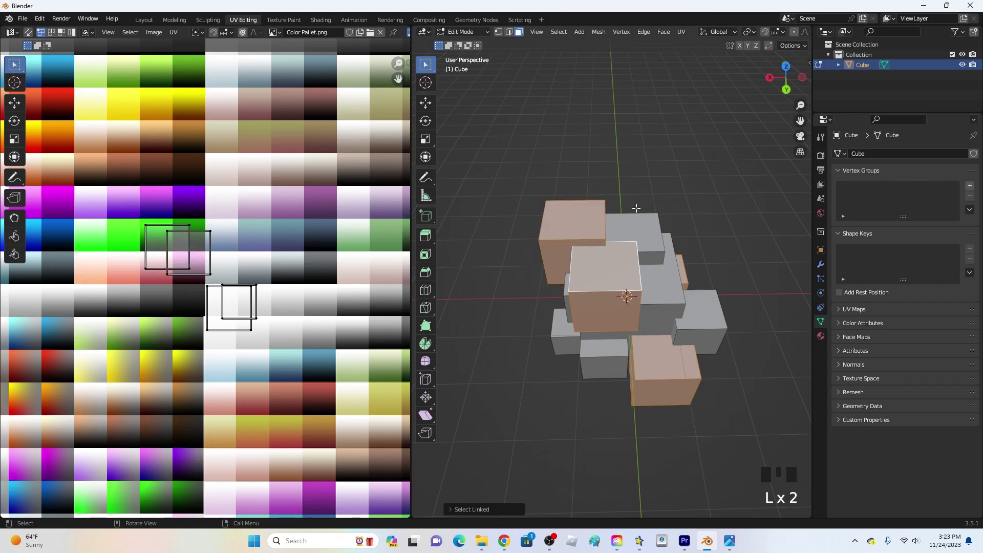
left_click(671, 228)
middle_click_drag(671, 229, 633, 250)
- Select the front upper cube and move its UV square onto the purple and green cells
left_click(620, 258)
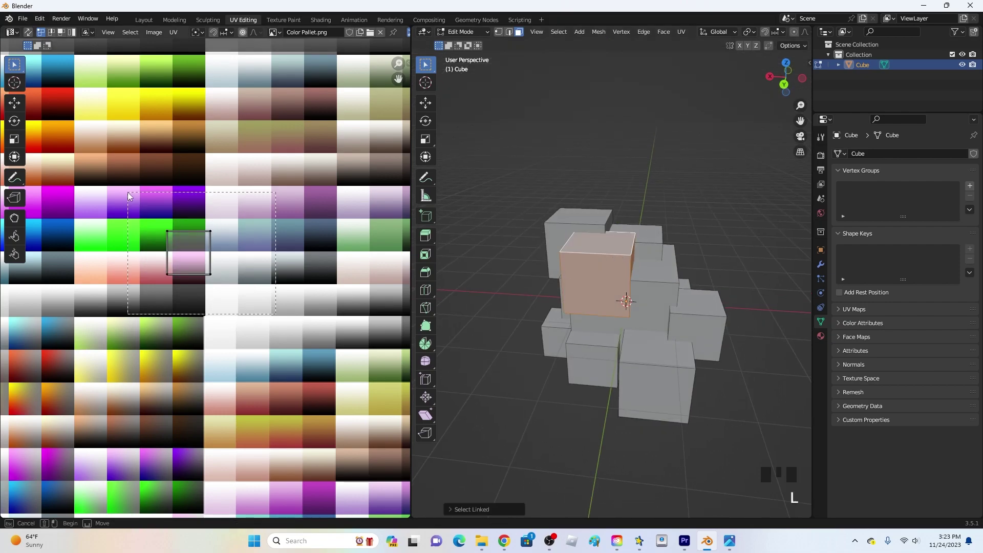
left_click(266, 304)
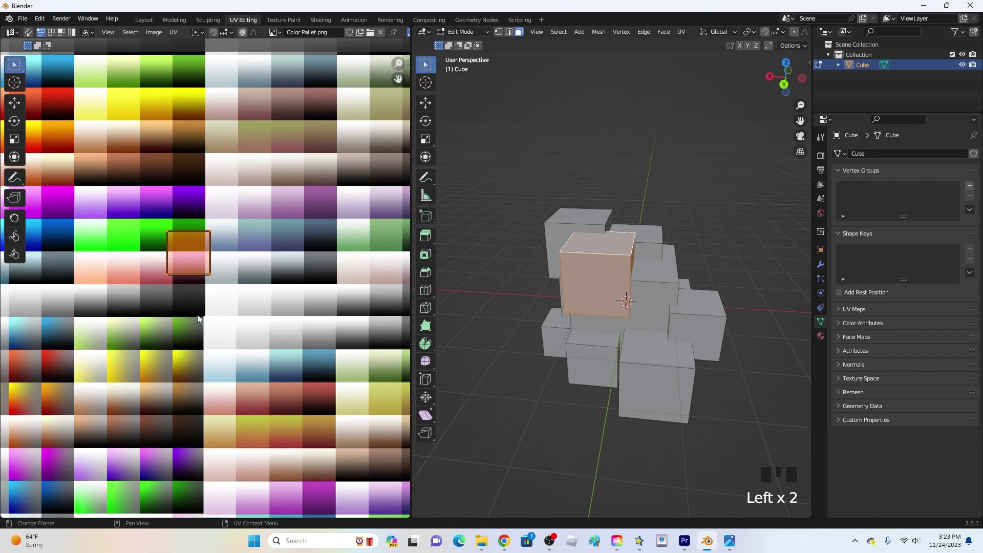
scroll(254, 288, "up", 4)
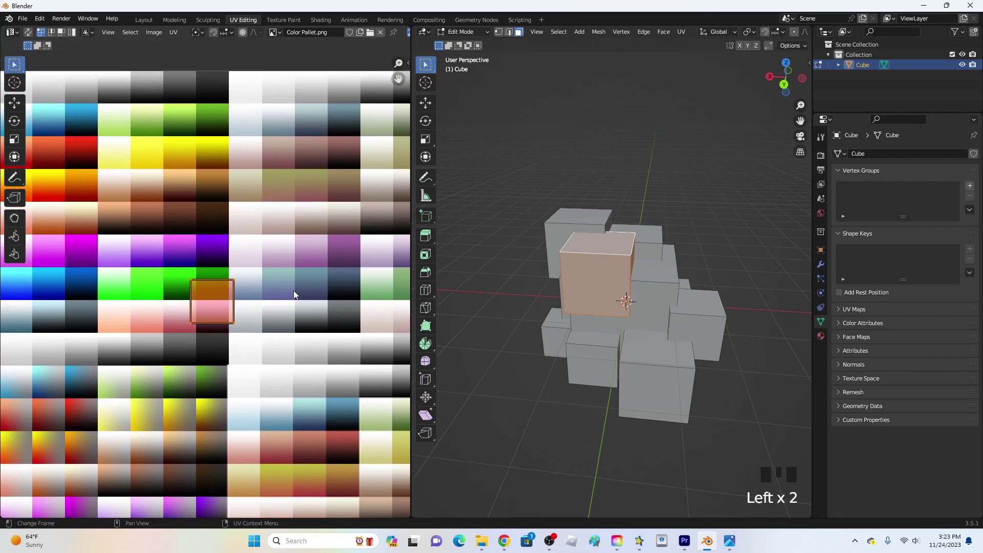
key("g")
scroll(301, 289, "down", 2)
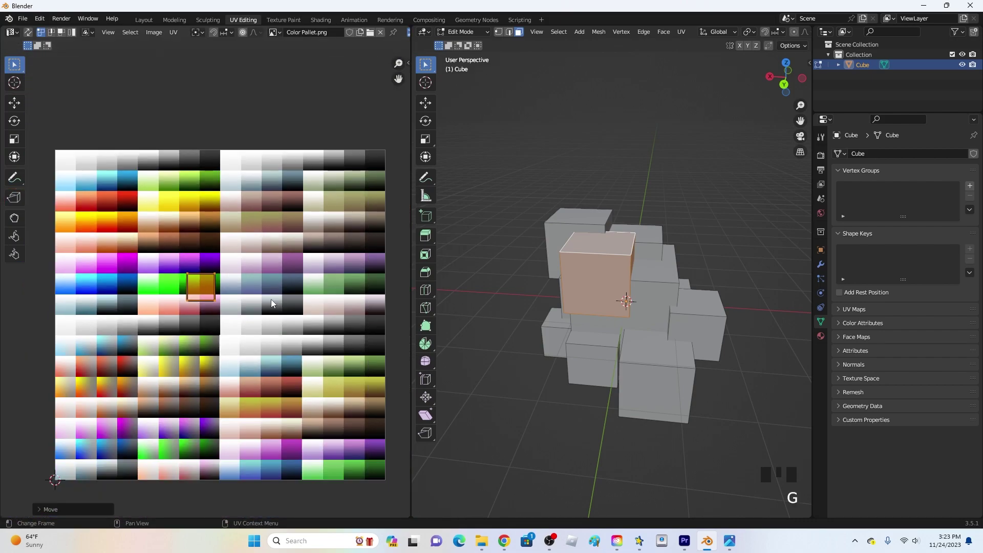
left_click(241, 279)
scroll(241, 279, "up", 1)
key("s")
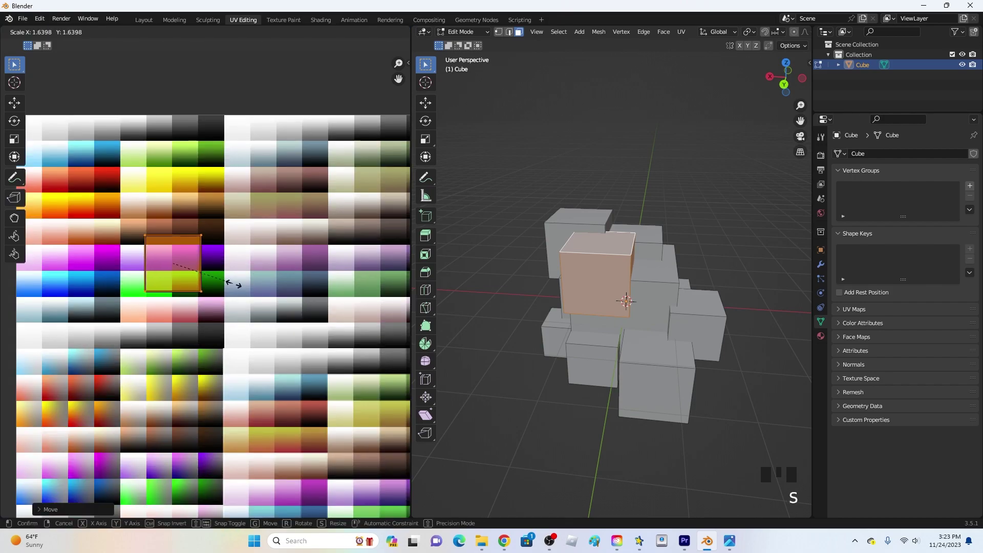
left_click(233, 288)
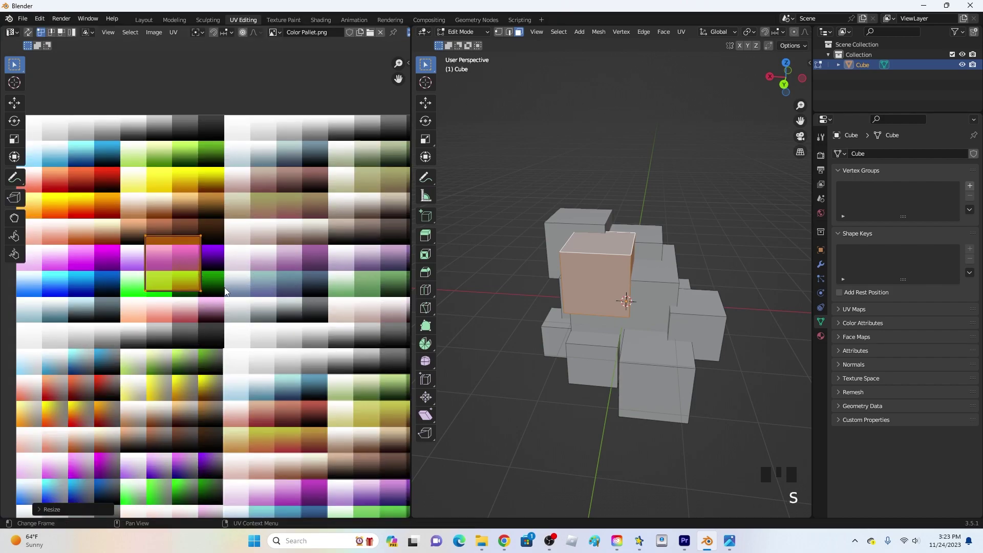
- Try width-only and height-only UV scaling, undo both, and shrink the square uniformly
key("s")
key("x")
key("ctrl+z")
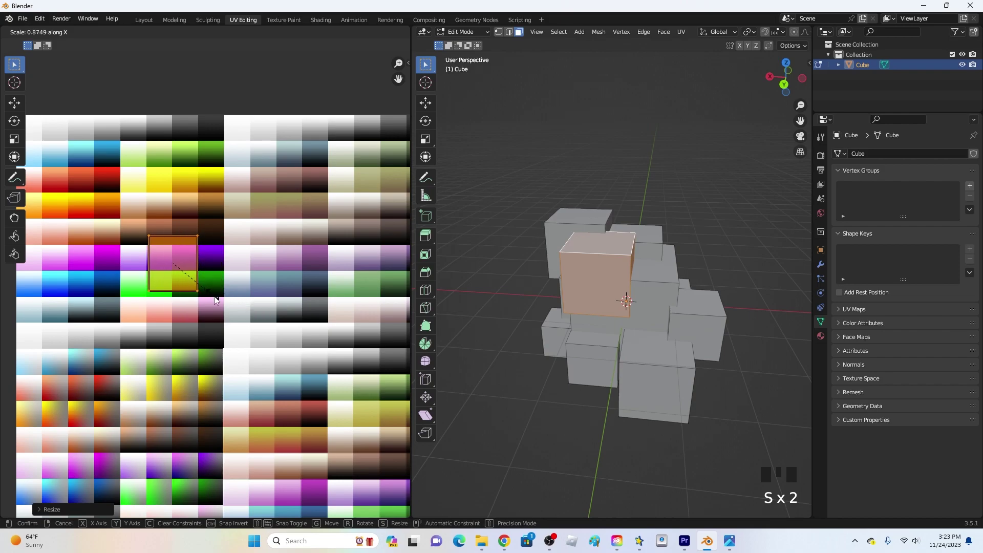
key("s")
key("y")
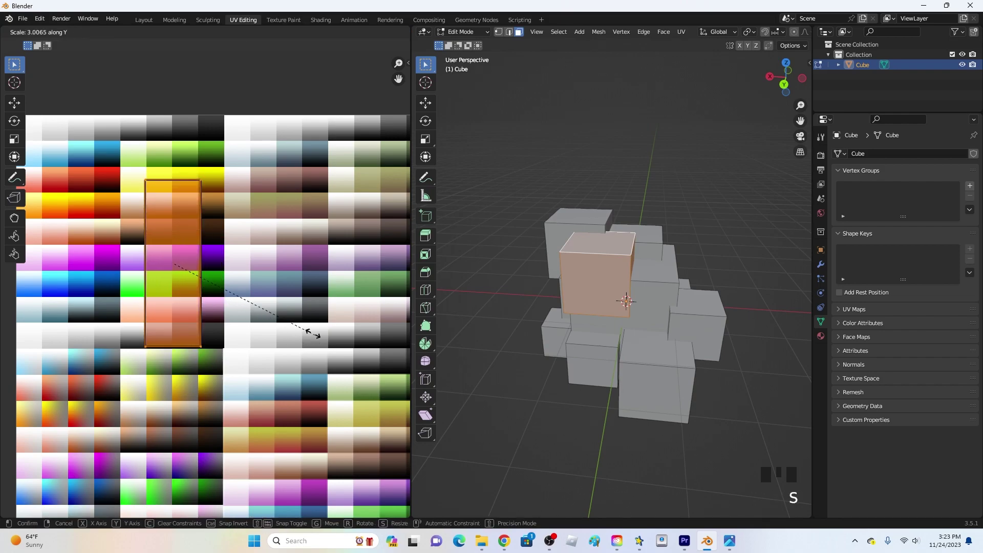
left_click(249, 323)
key("ctrl+z")
scroll(270, 285, "up", 1)
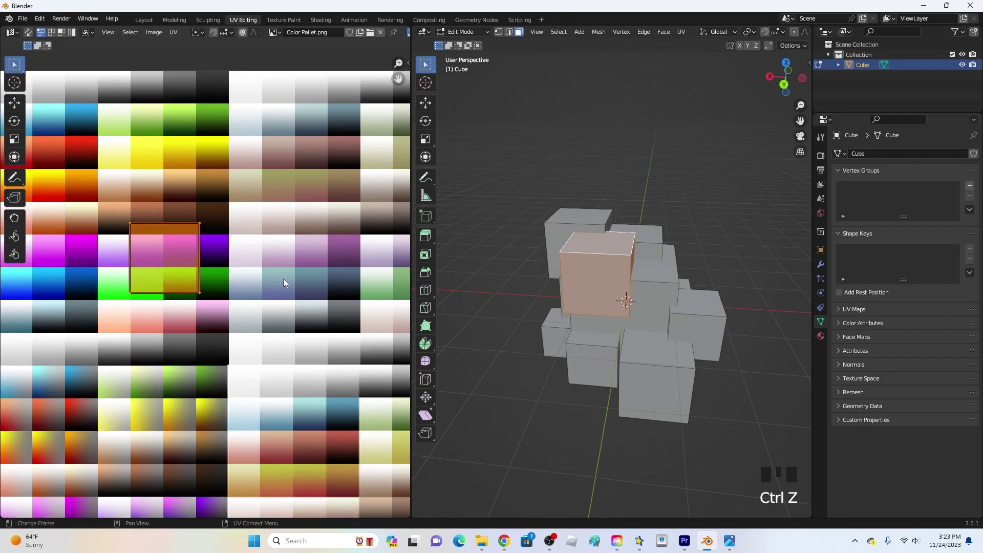
key("s")
left_click(191, 261)
scroll(192, 266, "up", 2)
- Shrink the cube's UV square to a tiny point on the magenta palette cell
middle_click_drag(193, 268, 206, 384)
scroll(205, 382, "up", 1)
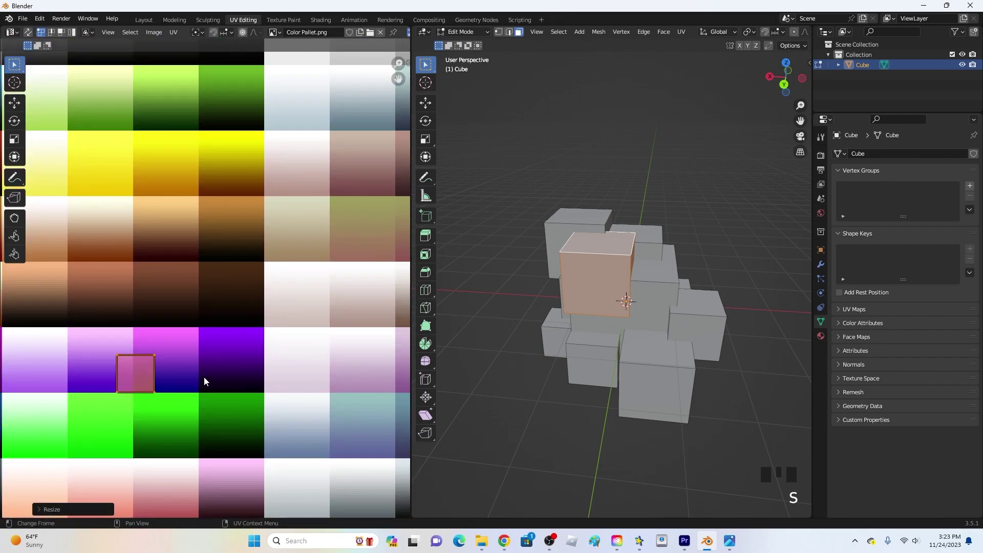
key("g")
left_click(262, 367)
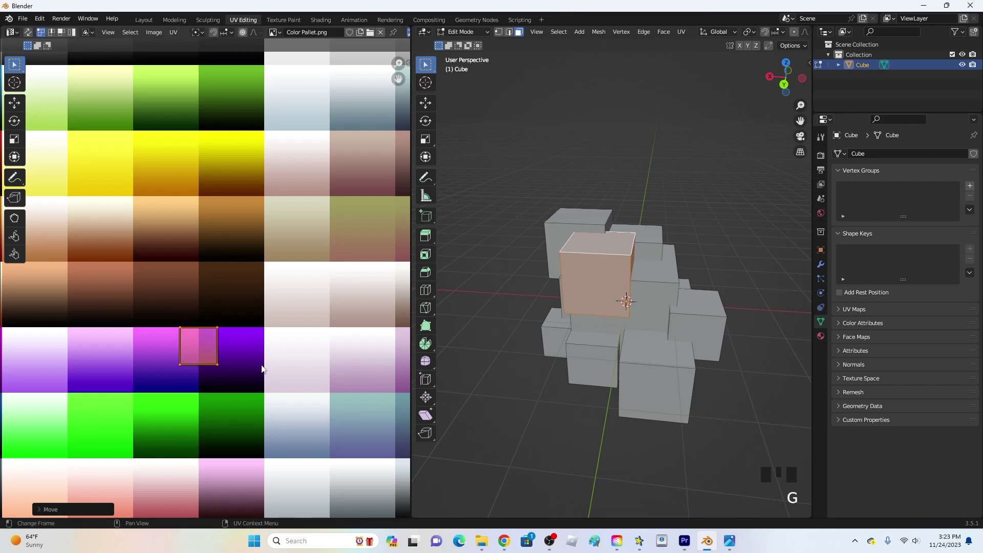
key("s")
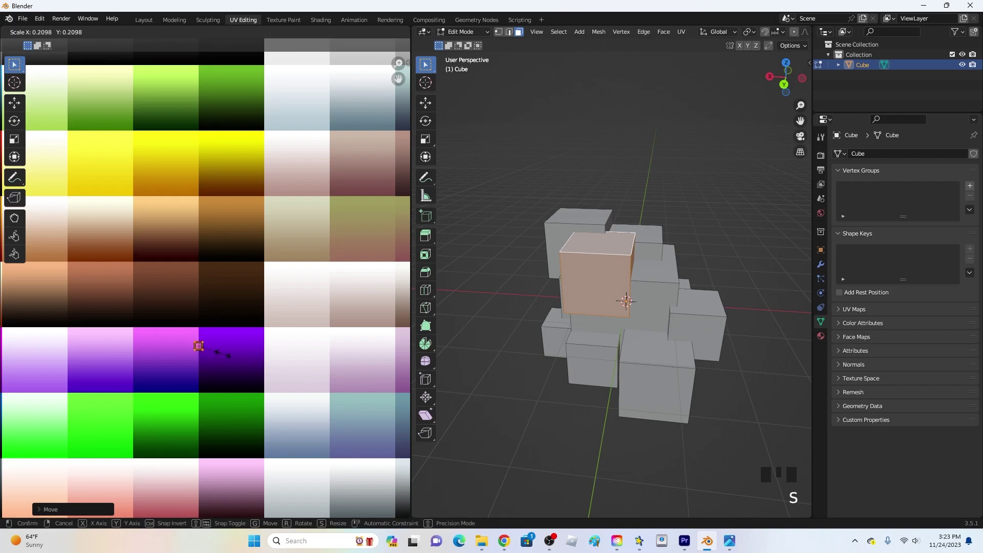
left_click(236, 360)
key("g")
left_click(212, 347)
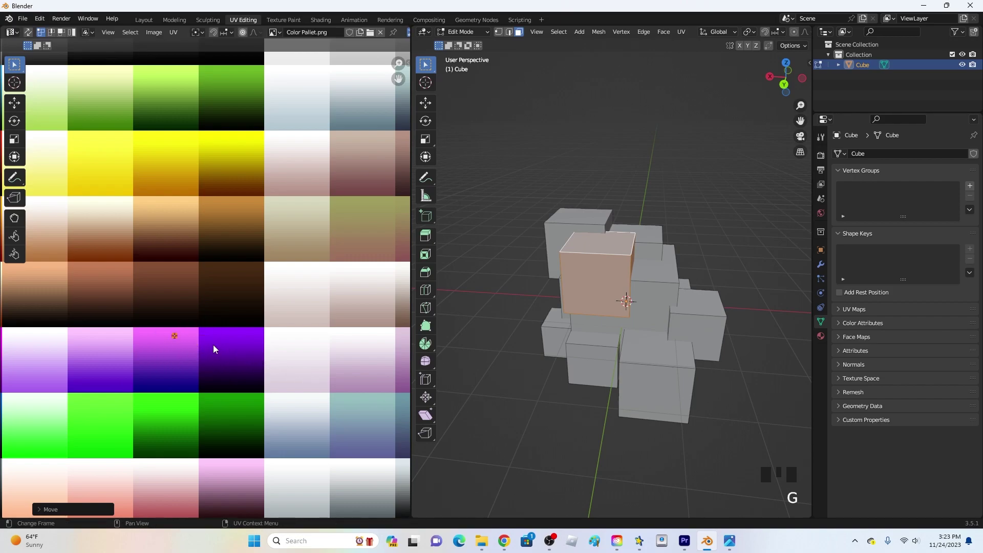
mouse_move(602, 330)
middle_mouse_down()
mouse_move(612, 330)
mouse_move(587, 324)
middle_mouse_up()
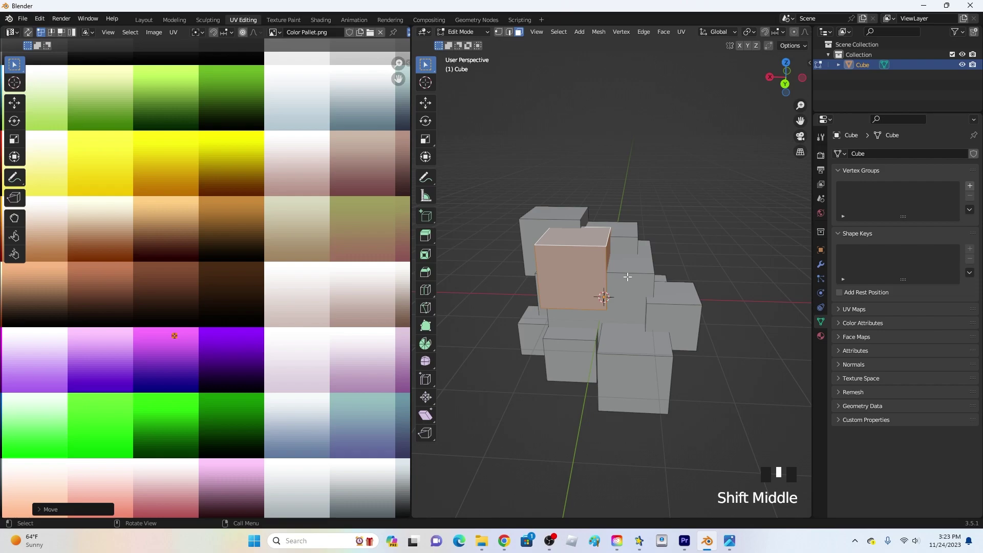
- Switch the viewport to Material Preview and check the magenta cube in Object Mode
key("z")
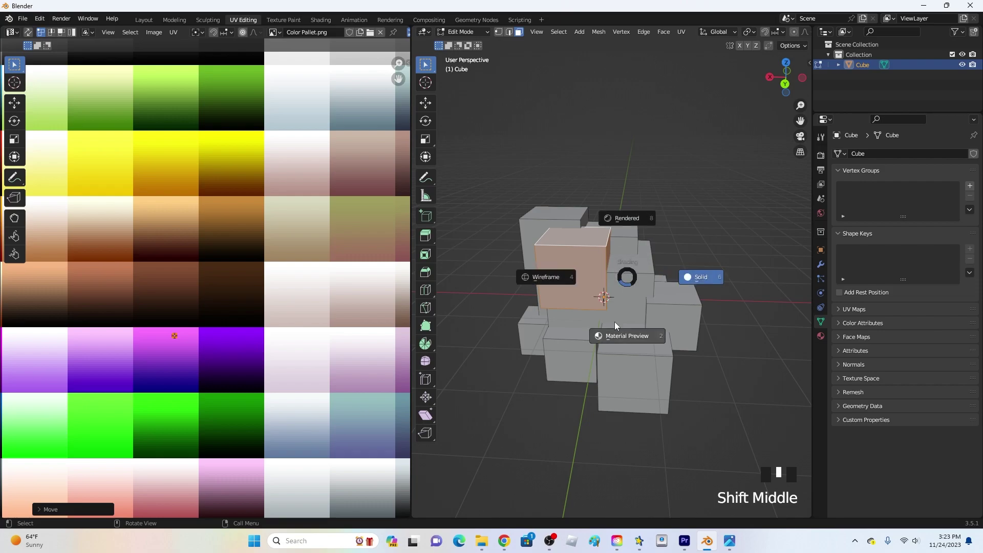
left_click(620, 338)
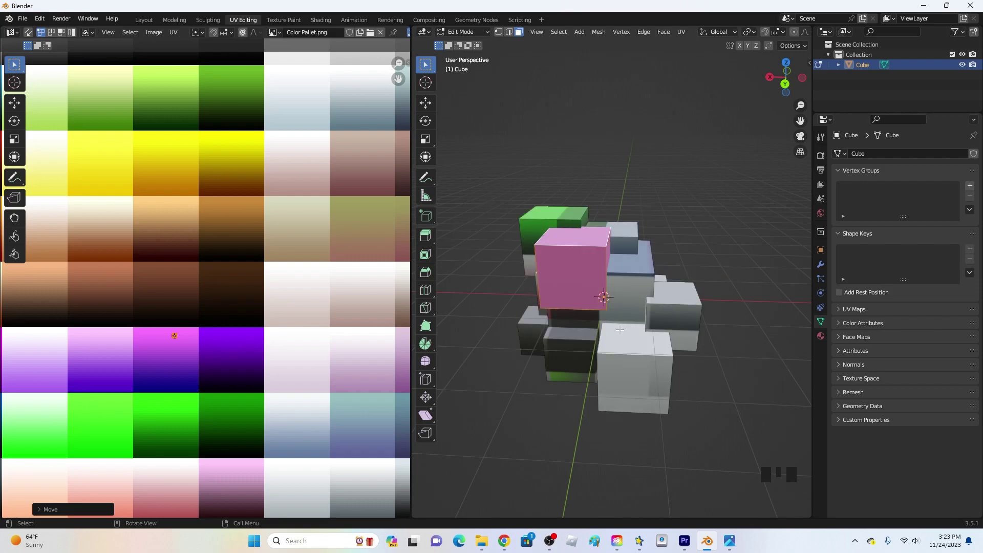
mouse_move(619, 315)
middle_mouse_down()
mouse_move(651, 285)
mouse_move(677, 226)
middle_mouse_up()
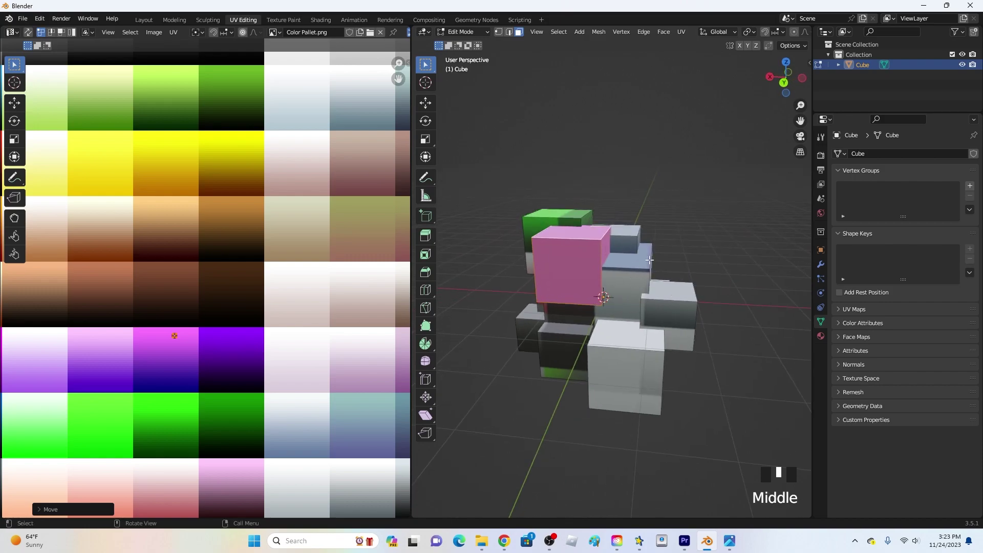
key("Tab")
mouse_move(677, 226)
middle_mouse_down()
mouse_move(713, 222)
mouse_move(717, 188)
mouse_move(658, 279)
mouse_move(631, 290)
mouse_move(672, 226)
middle_mouse_up()
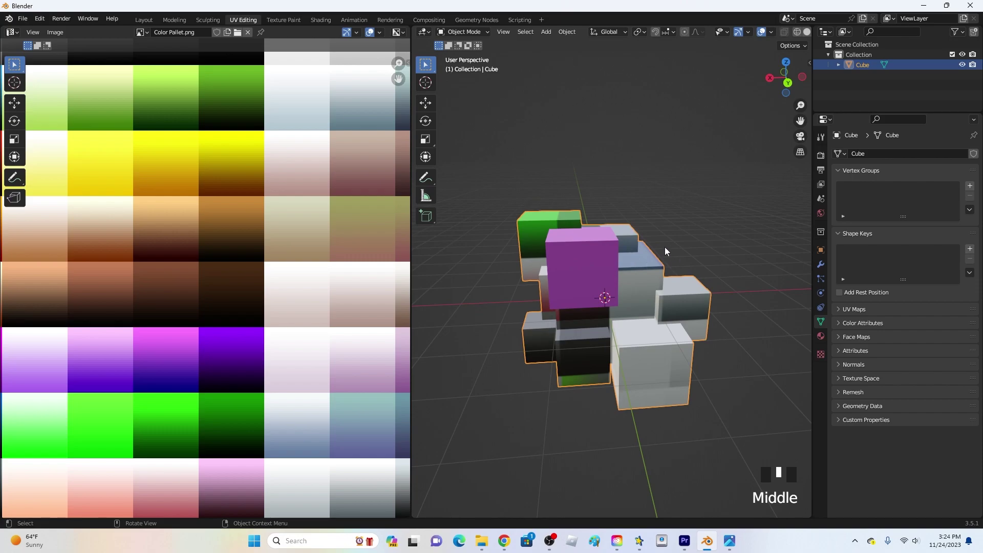
key("Tab")
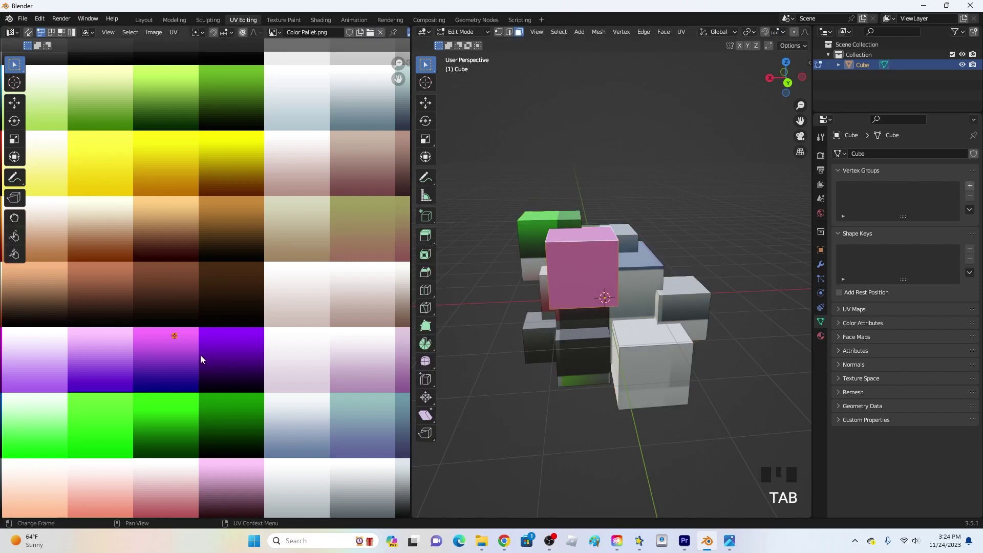
- Enlarge the front cube's UV island and move it onto the pink swatch
key("s")
left_click(223, 333)
key("s")
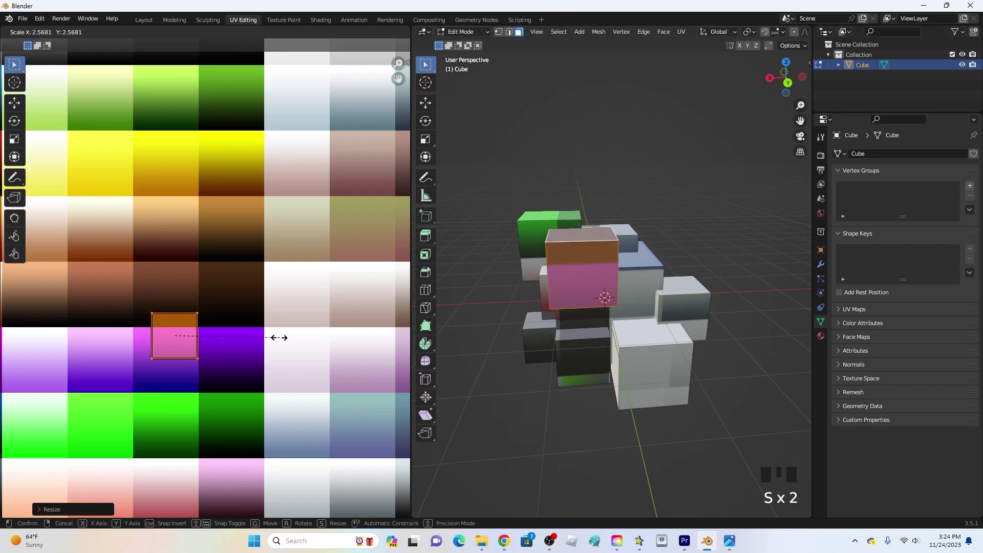
left_click(279, 339)
key("g")
left_click(259, 372)
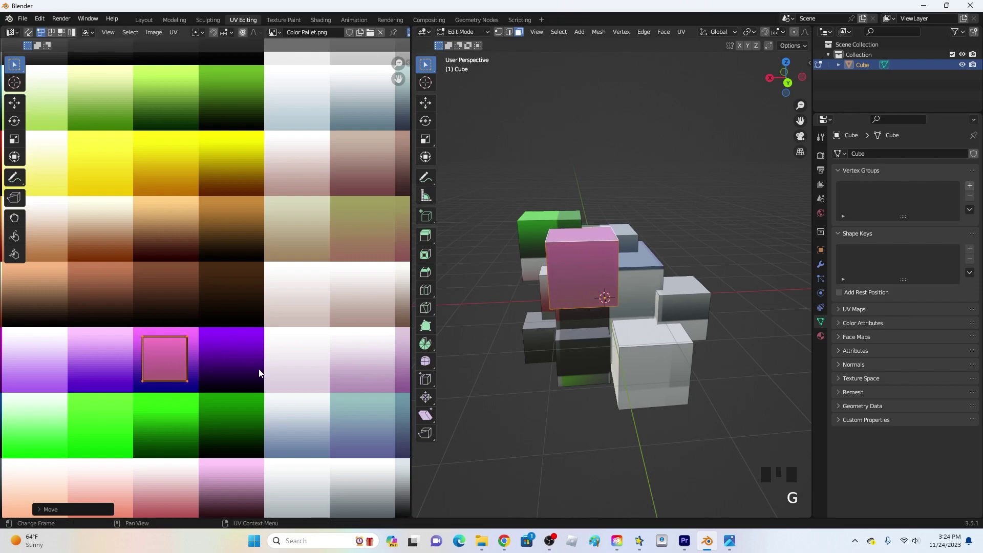
key("Tab")
middle_click_drag(621, 198, 573, 229)
key("Tab")
- Shrink the right-hand cube face's UV box and move it onto the green swatch
scroll(640, 317, "down", 2)
left_click(648, 323)
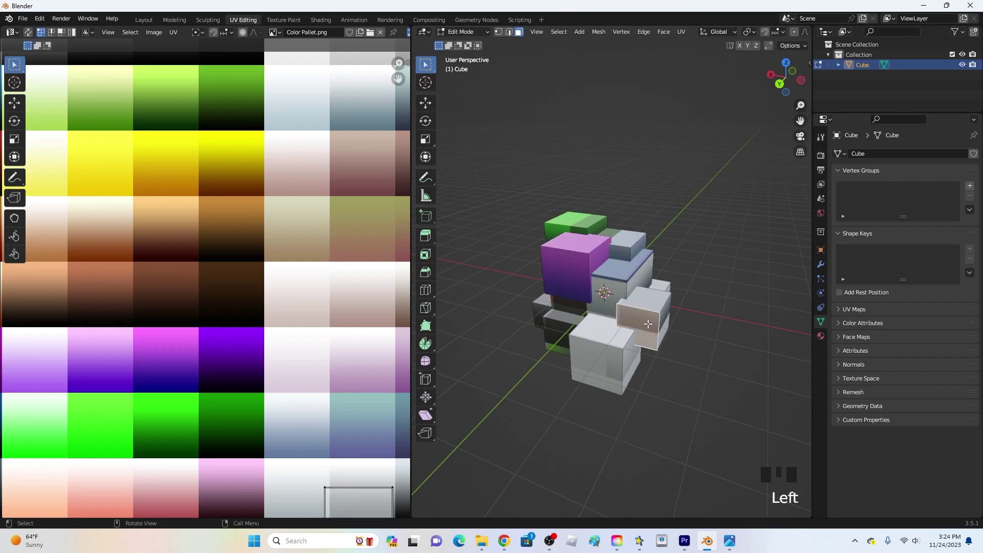
scroll(268, 401, "down", 3)
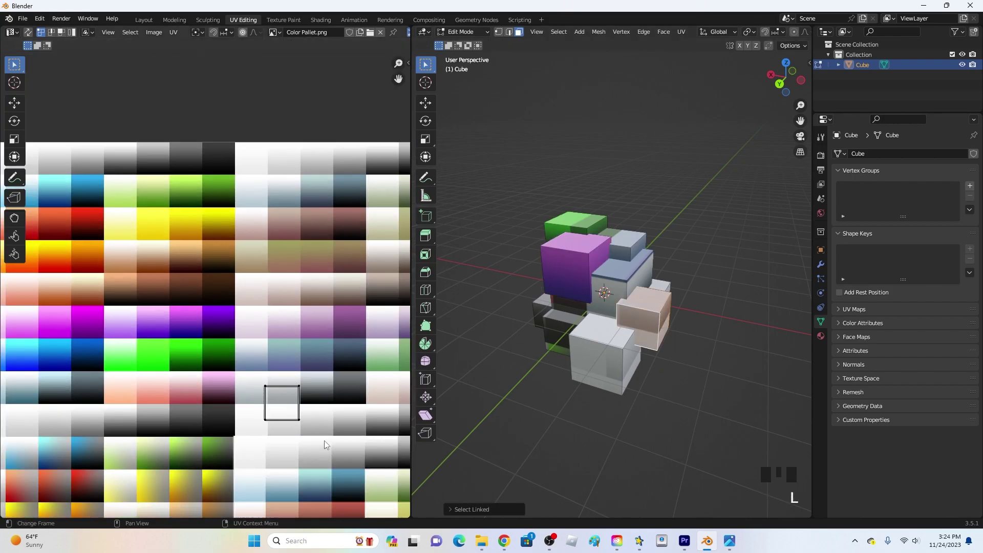
key("s")
left_click(306, 422)
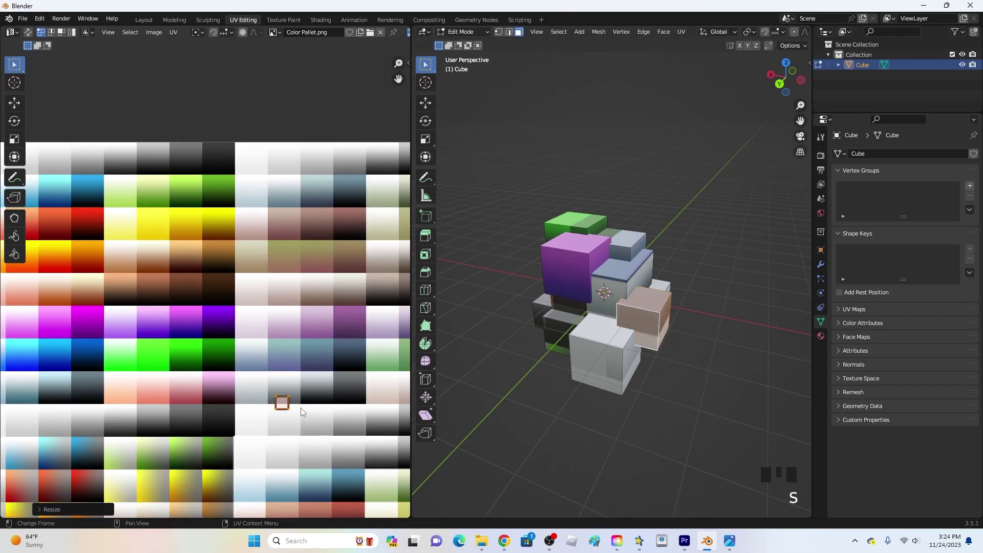
key("g")
left_click(178, 335)
key("s")
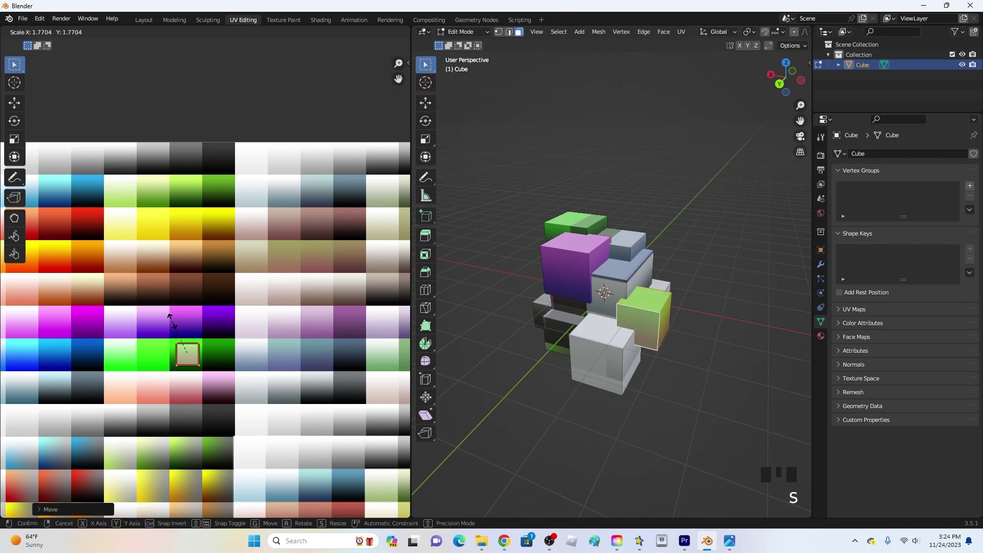
left_click(683, 251)
middle_click_drag(684, 251, 668, 317)
key("Tab")
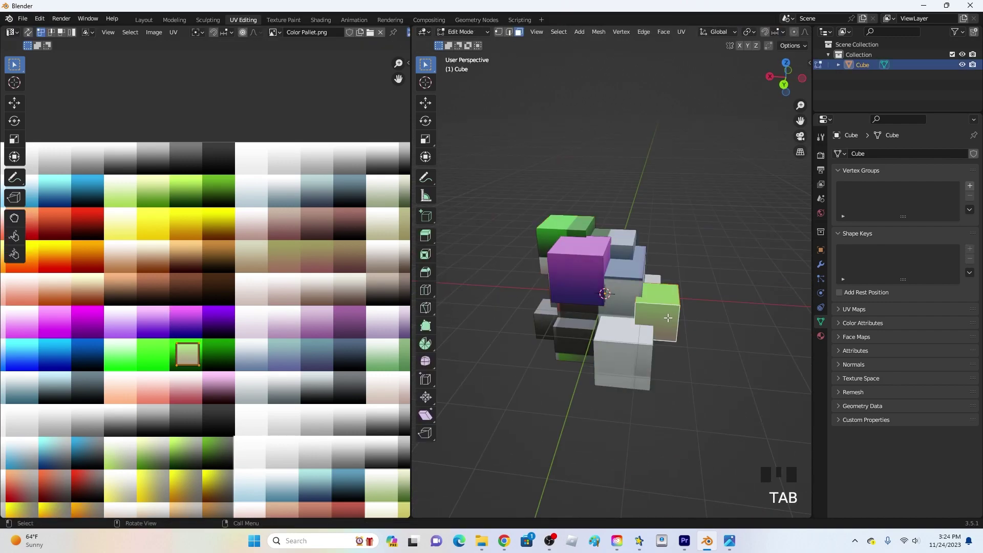
left_click(658, 242)
middle_click_drag(662, 241, 691, 249)
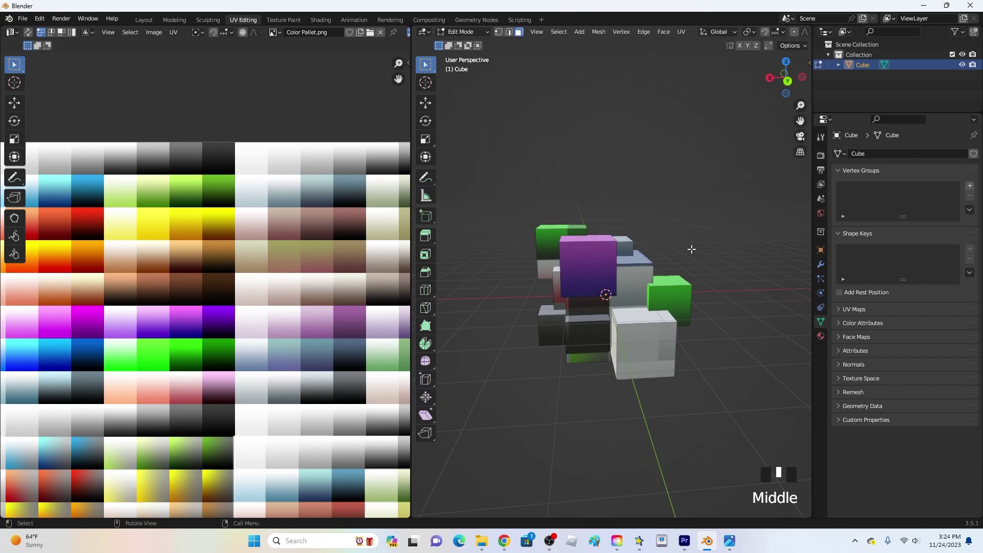
key("a")
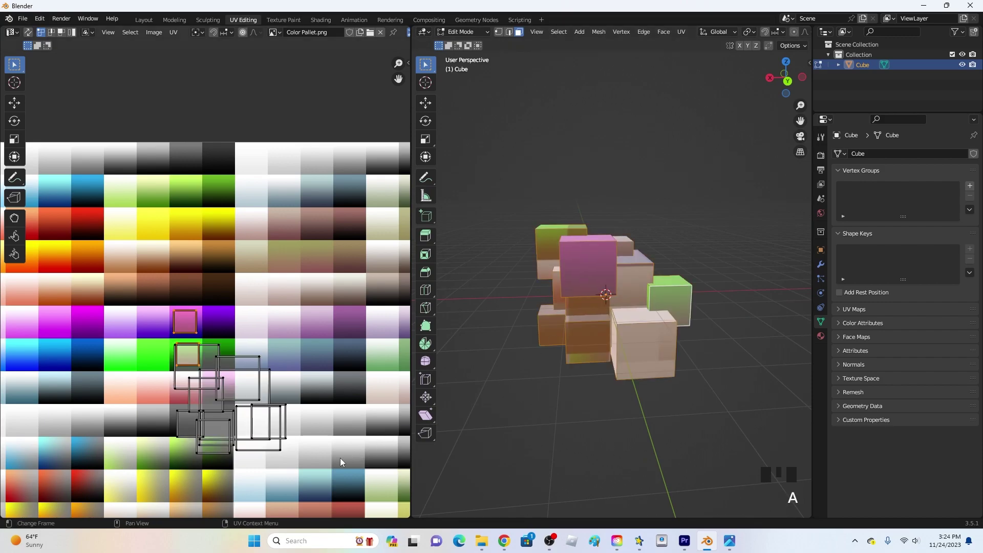
left_click_drag(299, 335, 145, 458)
key("s")
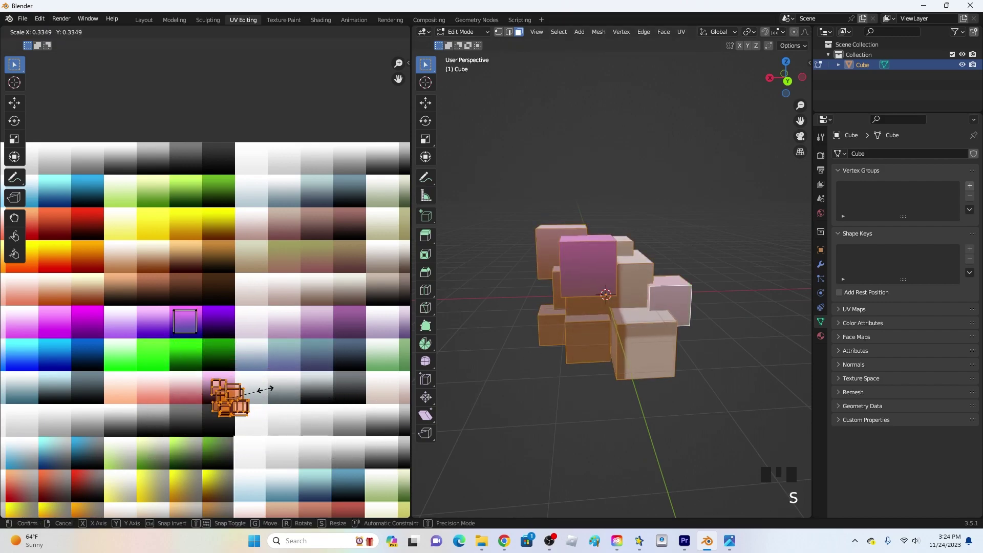
left_click(265, 390)
key("g")
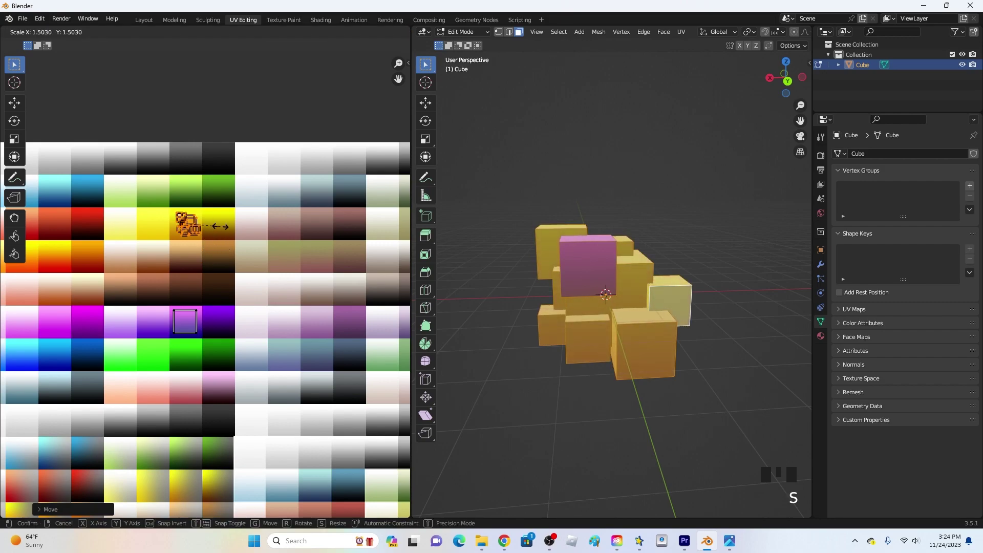
left_click(188, 224)
key("Tab")
left_click(601, 211)
middle_click_drag(602, 210, 616, 263)
left_click(584, 275)
key("Tab")
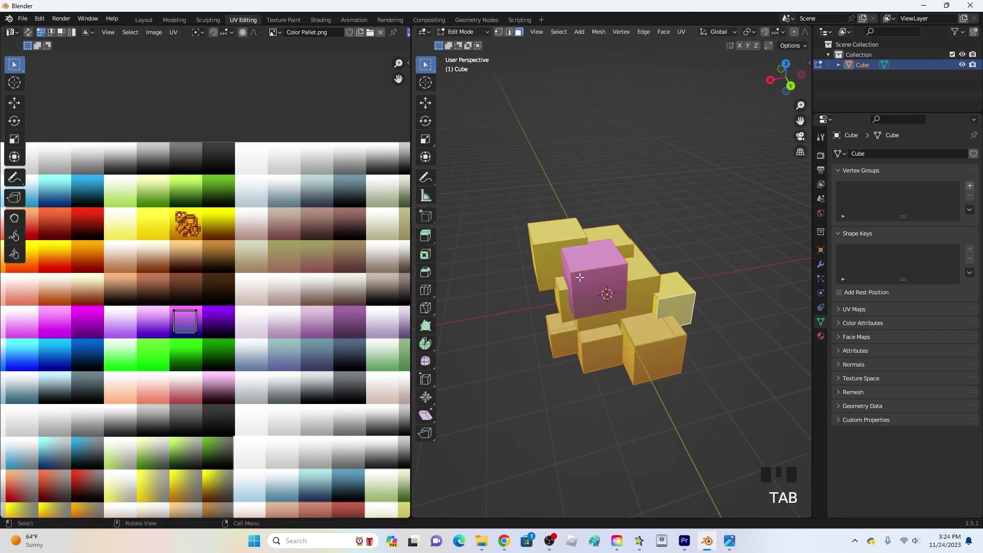
key("Tab")
left_click(724, 250)
middle_click_drag(724, 250, 675, 220)
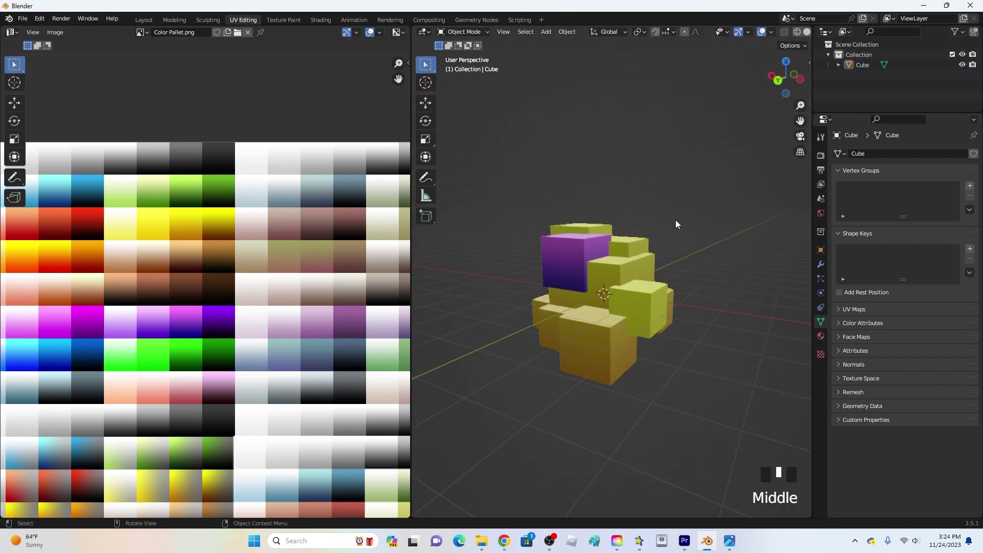
key("Tab")
key("ctrl+z")
key("ctrl+z")
key("ctrl+z")
key("ctrl+z")
key("ctrl+z")
key("ctrl+z")
key("ctrl+z")
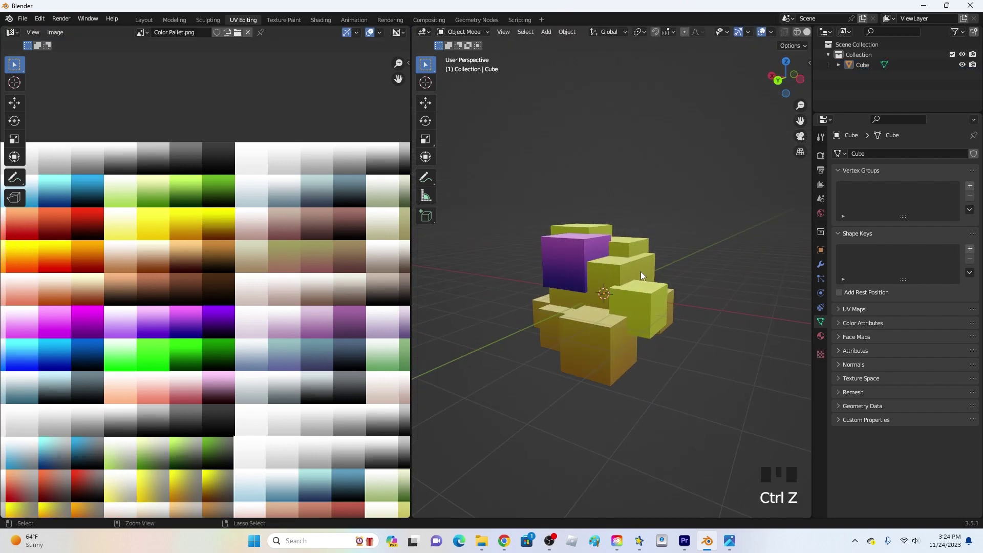
key("ctrl+z")
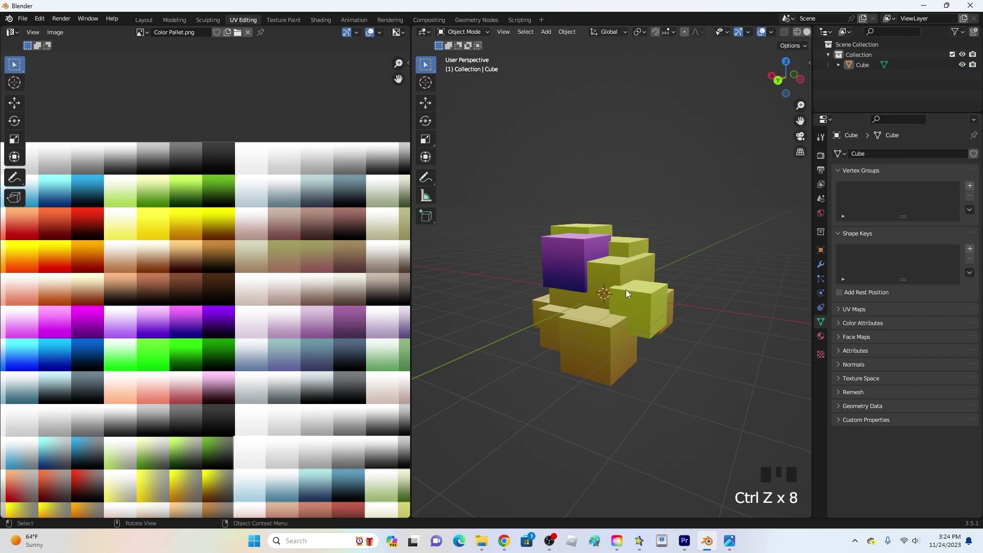
key("ctrl+z")
key("ctrl+z")
key("ctrl+z")
key("ctrl+z")
key("ctrl+z")
key("ctrl+z")
- Orbit and zoom around the cube cluster to find the last pale cube
left_click(654, 353)
middle_click_drag(654, 353, 594, 382)
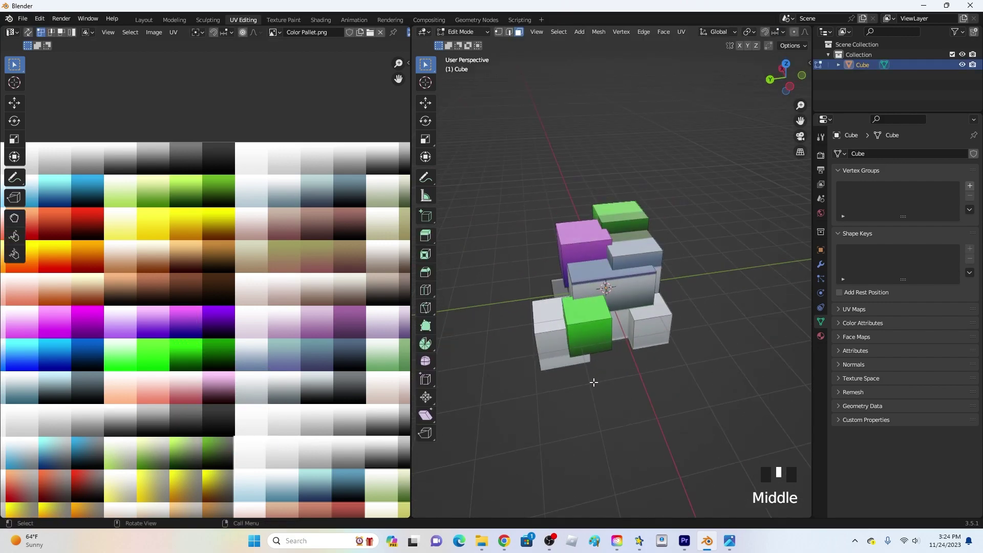
left_click(643, 333)
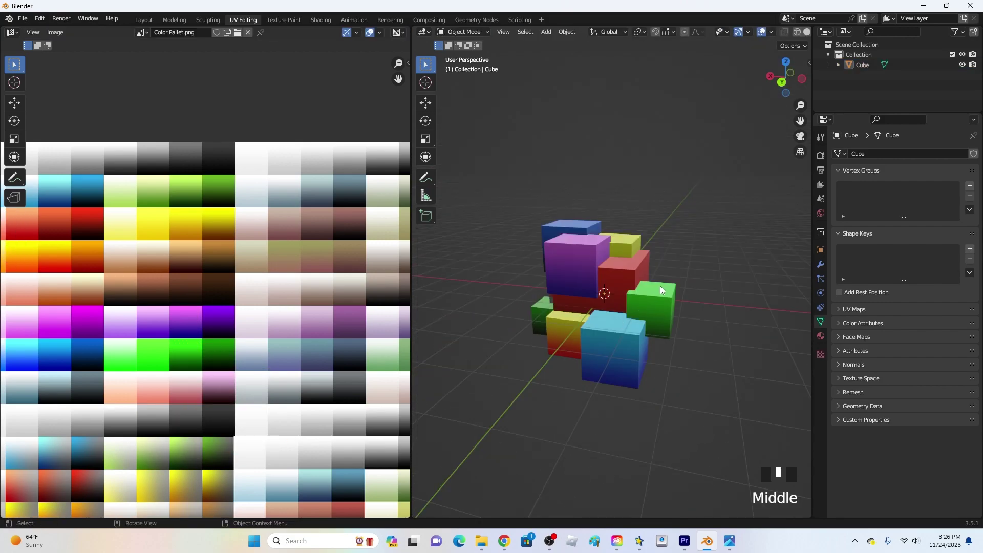
mouse_move(661, 291)
middle_mouse_down()
mouse_move(685, 270)
mouse_move(715, 268)
mouse_move(699, 258)
mouse_move(647, 291)
middle_mouse_up()
scroll(647, 291, "up", 2)
- Shrink the pale face's UV box, move it onto the top grey palette row, and rescale it
key("Tab")
left_click(580, 308)
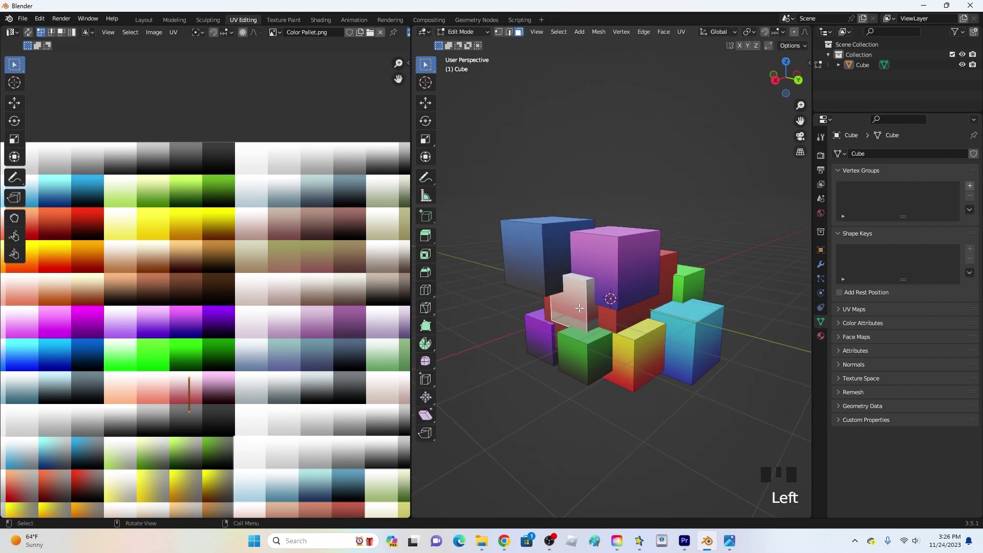
key("s")
left_click(268, 408)
key("g")
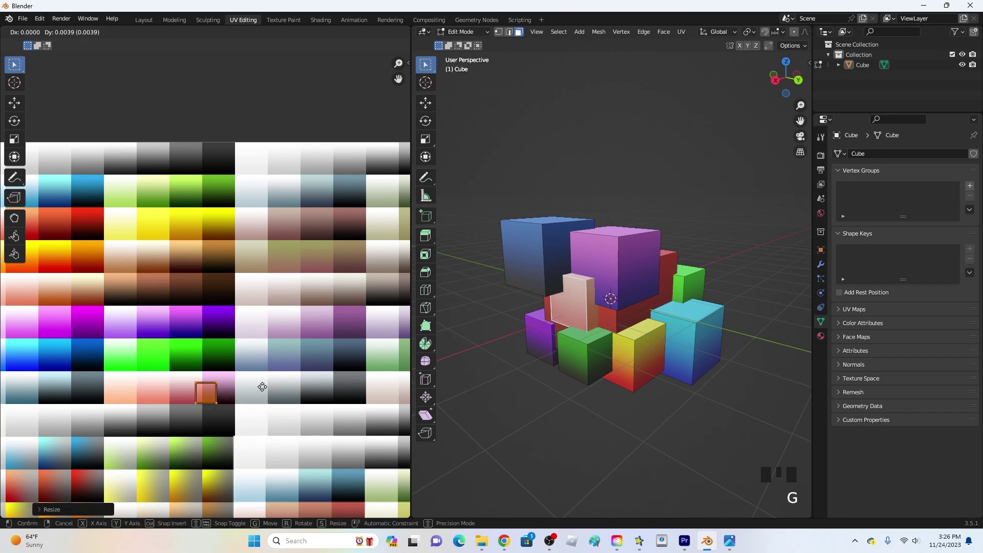
left_click(277, 164)
key("s")
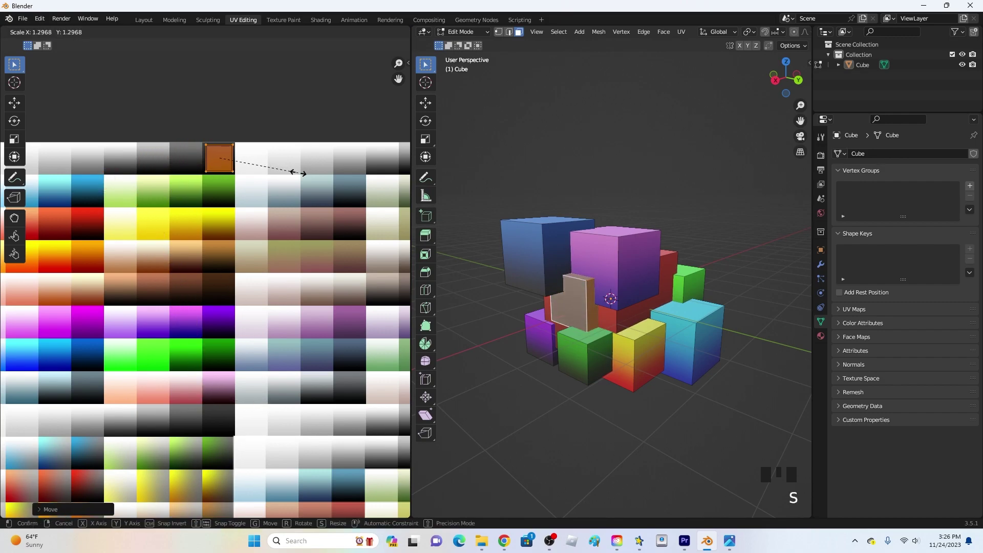
left_click(297, 172)
key("Tab")
middle_click_drag(730, 289, 669, 302)
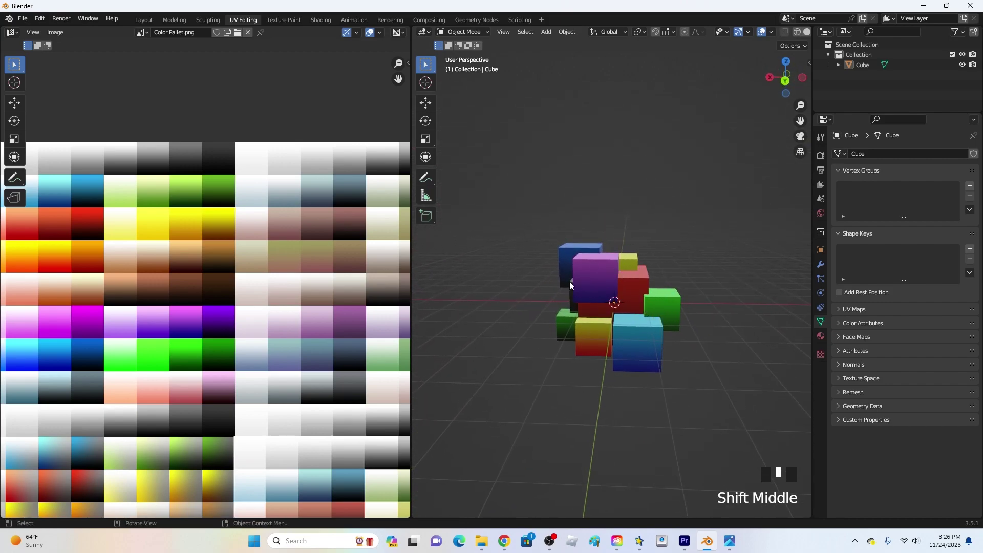
middle_click_drag(569, 281, 559, 293)
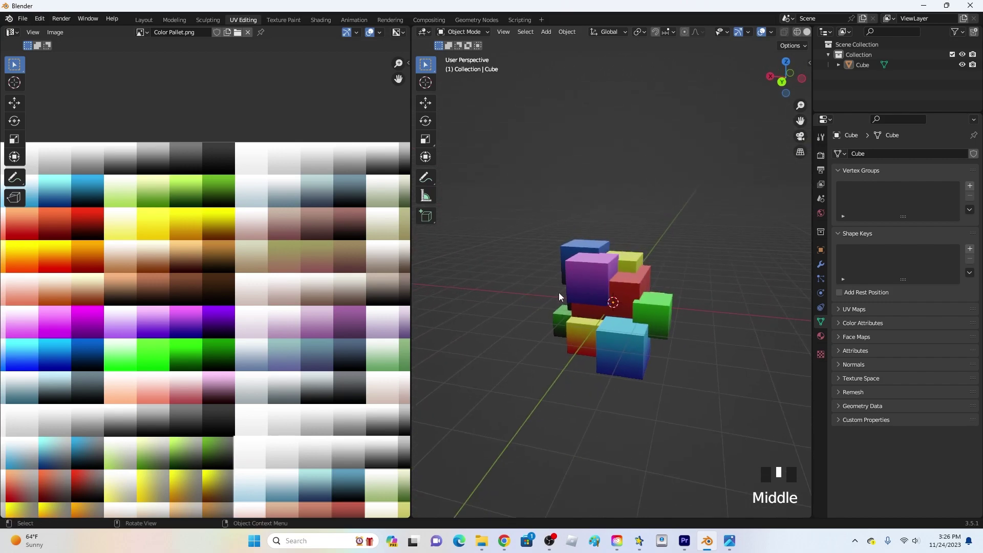
- In Layout, view the blue, purple, red, yellow, green and cyan cubes in Material Preview
left_click(146, 19)
middle_click_drag(462, 163, 530, 218)
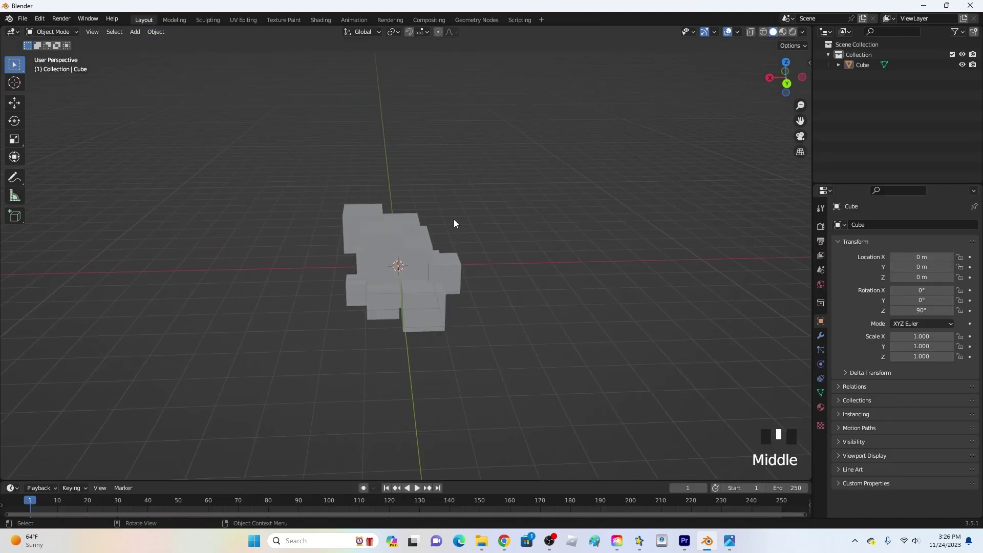
key("z")
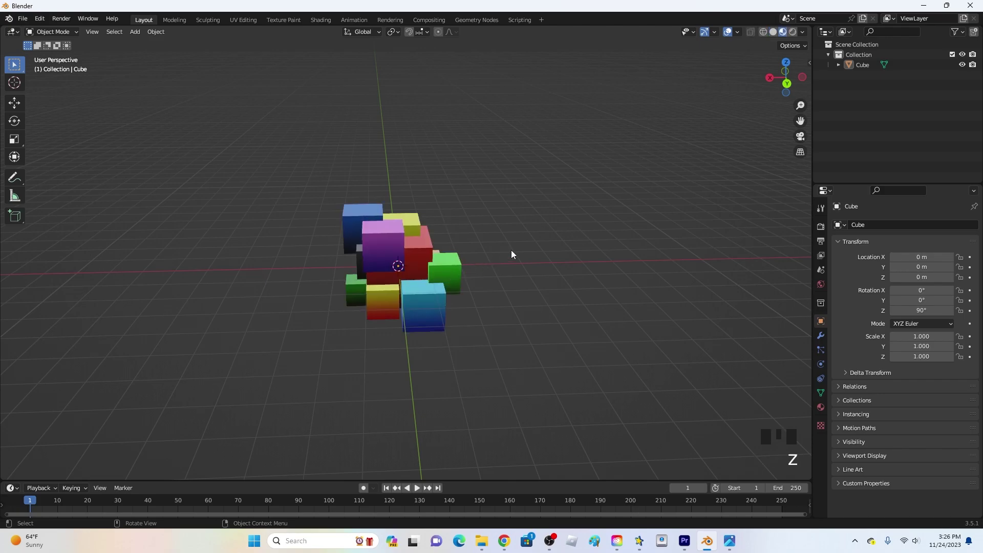
middle_click_drag(511, 254, 401, 266)
left_click(659, 269)
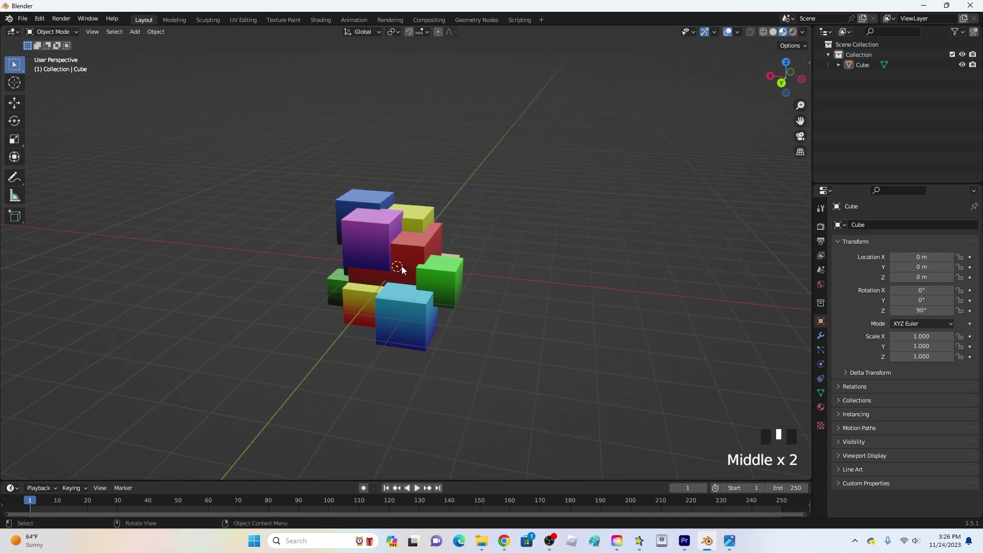
middle_click_drag(398, 266, 431, 249)
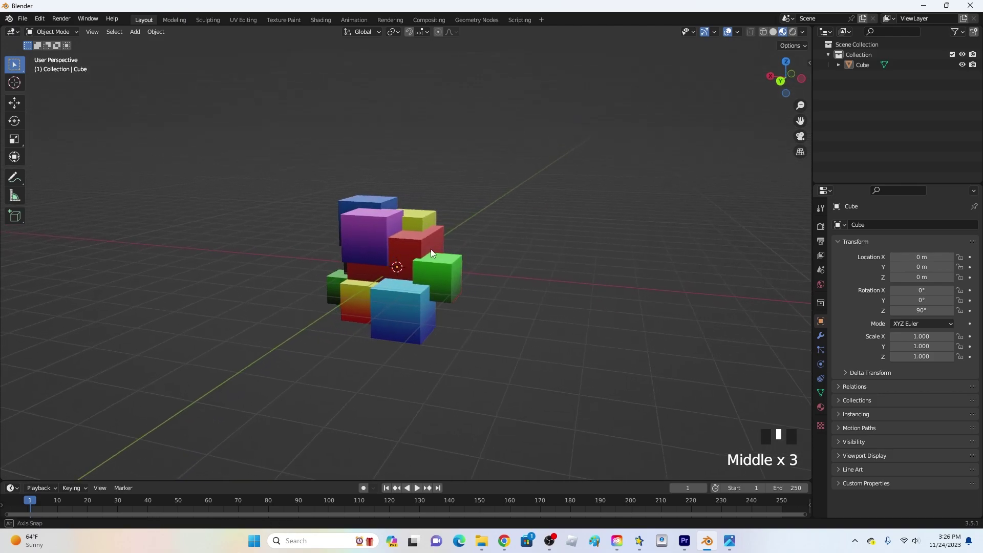